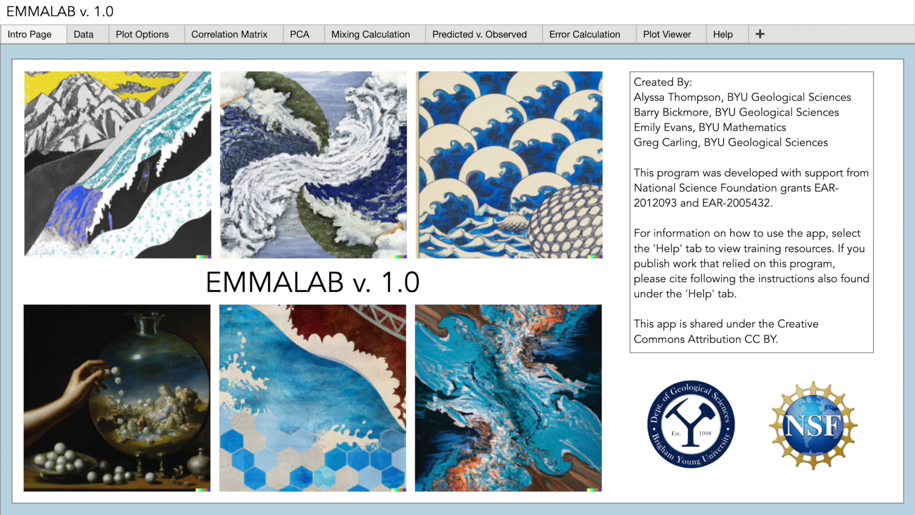
Step: Load the Full Dataset Template .xlsx file from the Example Dataset folder into the data picker
{"action": "left_click", "coordinate": [104, 34]}
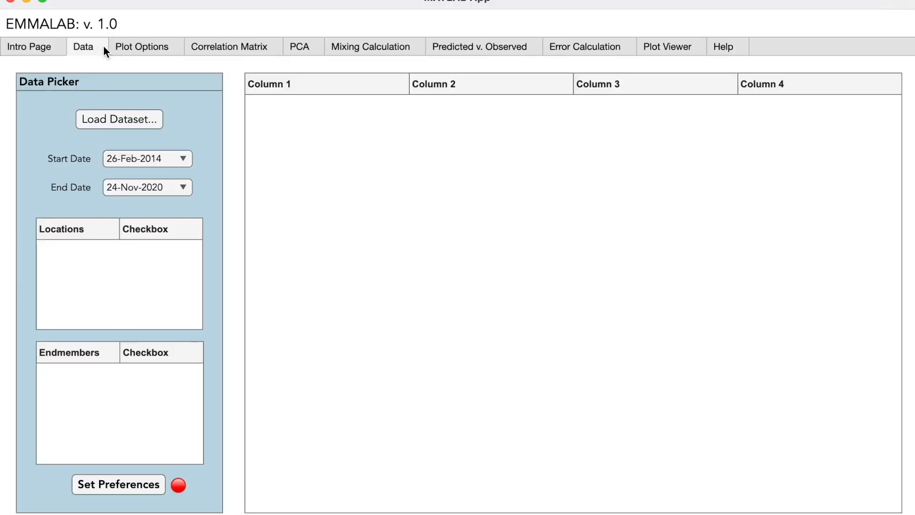
{"action": "left_click", "coordinate": [154, 118]}
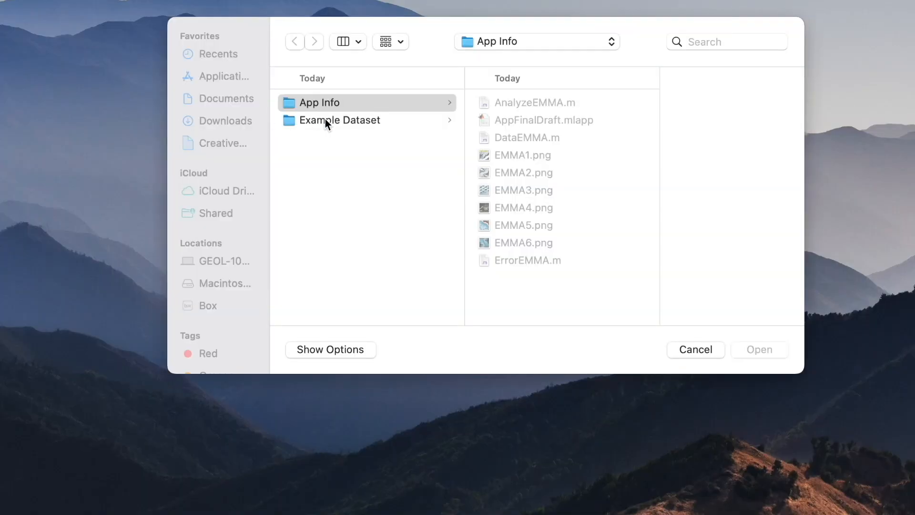
{"action": "left_click", "coordinate": [348, 122]}
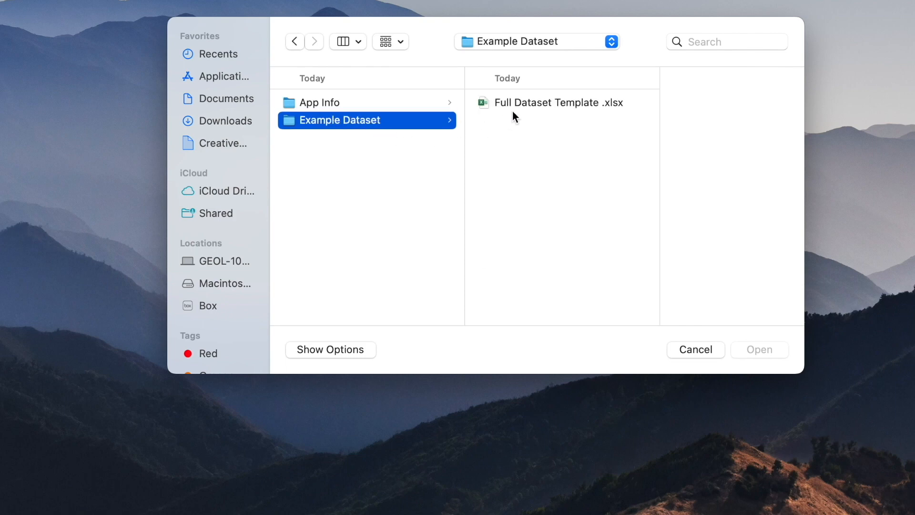
{"action": "left_click", "coordinate": [540, 102]}
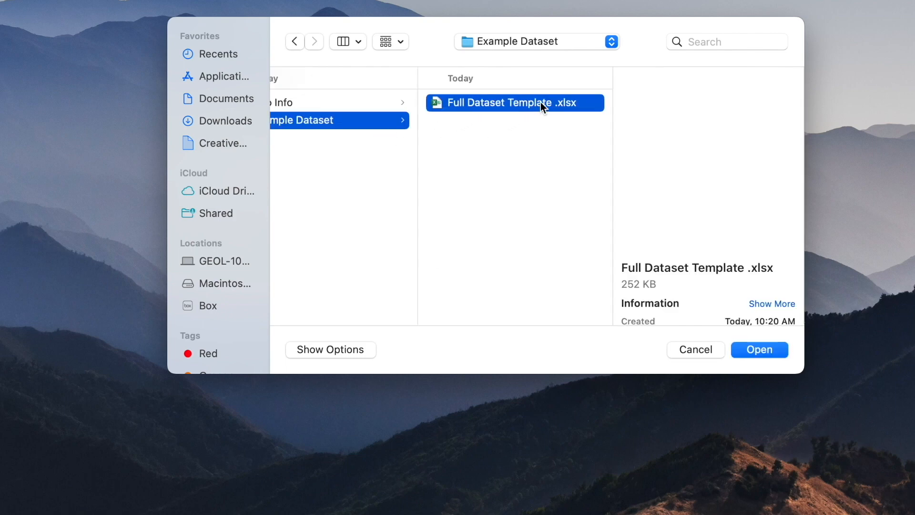
{"action": "left_click", "coordinate": [782, 354]}
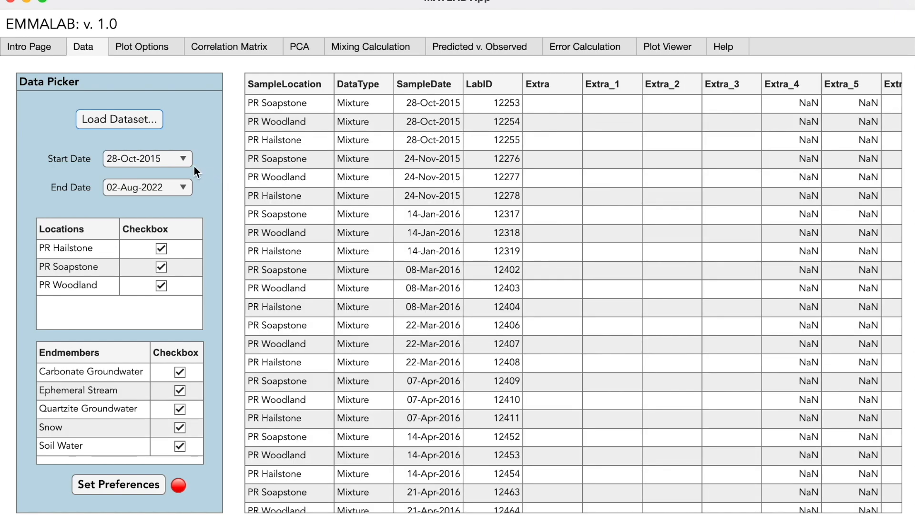
Step: Review the start and end date lists, keep the full 28-Oct-2015 to 02-Aug-2022 range, and apply the data preferences
{"action": "left_click", "coordinate": [184, 160]}
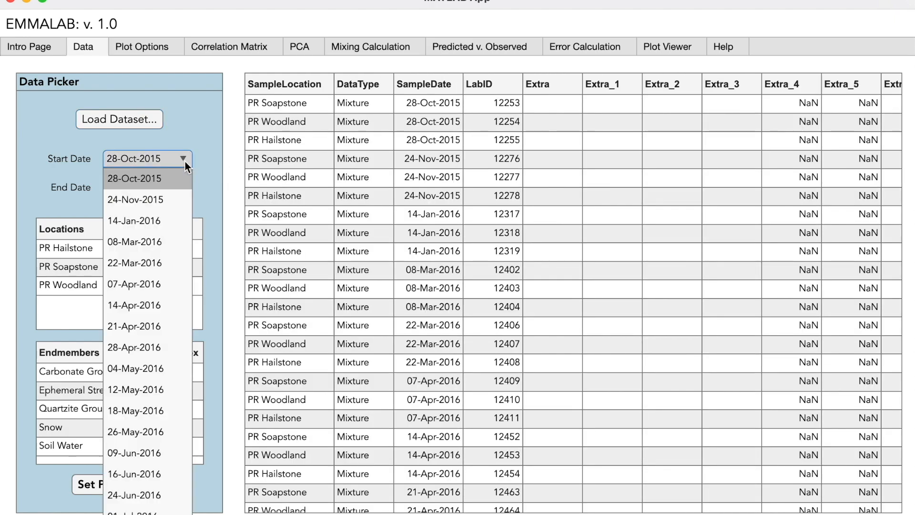
{"action": "scroll", "coordinate": [180, 179], "scroll_direction": "down", "scroll_amount": 5}
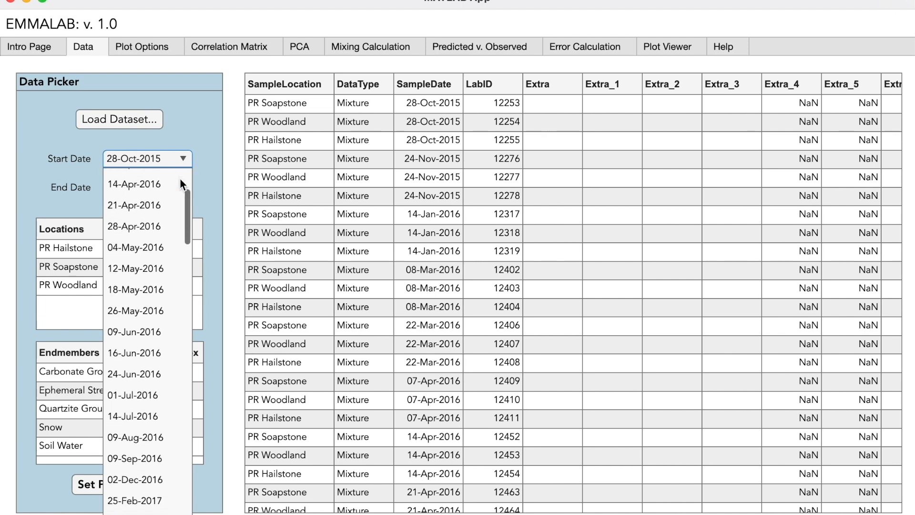
{"action": "left_click", "coordinate": [185, 156]}
{"action": "left_click", "coordinate": [185, 184]}
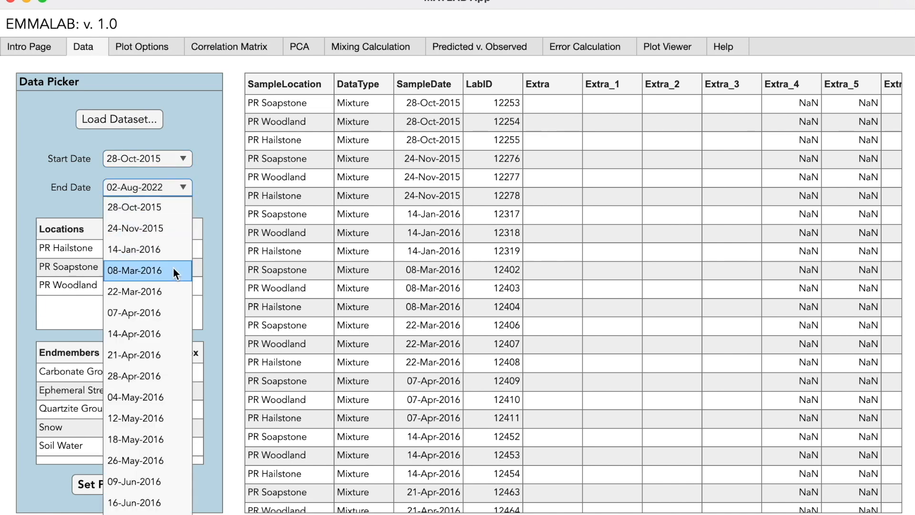
{"action": "scroll", "coordinate": [173, 267], "scroll_direction": "down", "scroll_amount": 20}
{"action": "scroll", "coordinate": [174, 269], "scroll_direction": "down", "scroll_amount": 8}
{"action": "left_click", "coordinate": [161, 513]}
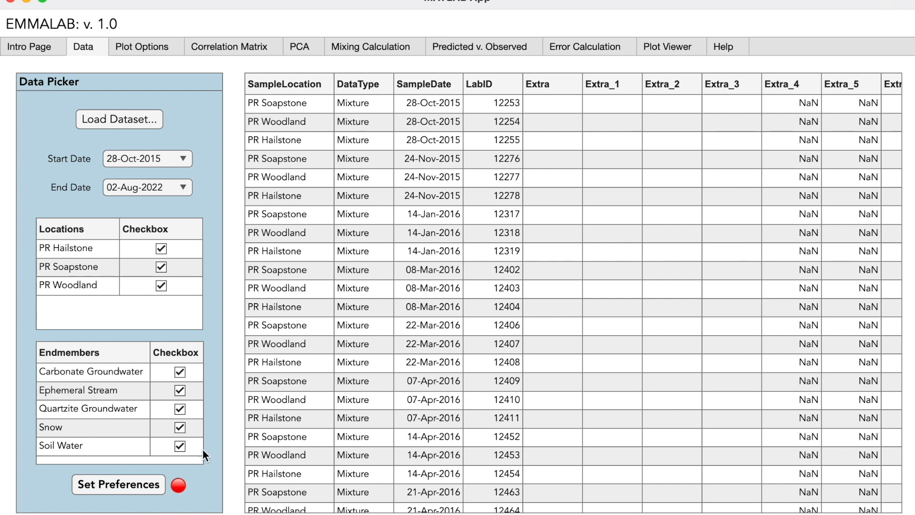
{"action": "left_click", "coordinate": [153, 486]}
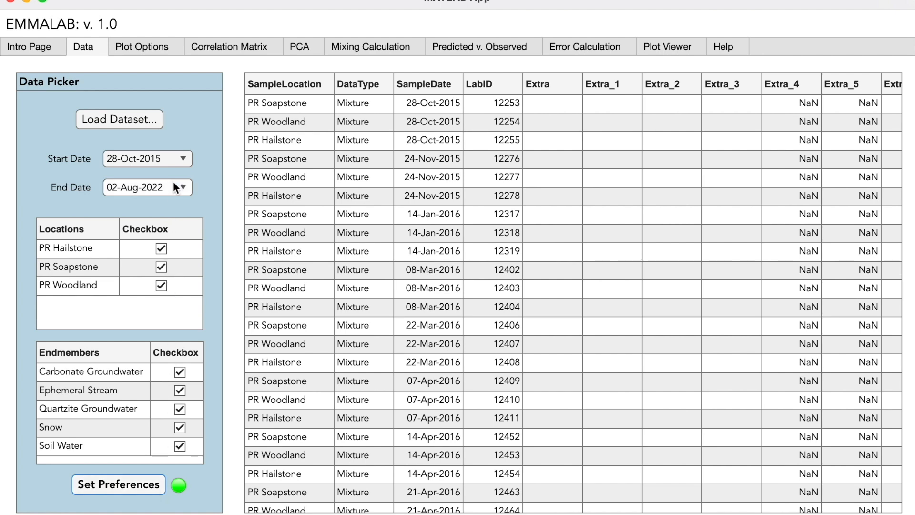
Step: Create a main category named Soapstone for PR Soapstone with a circle symbol and deep blue color
{"action": "left_click", "coordinate": [176, 49]}
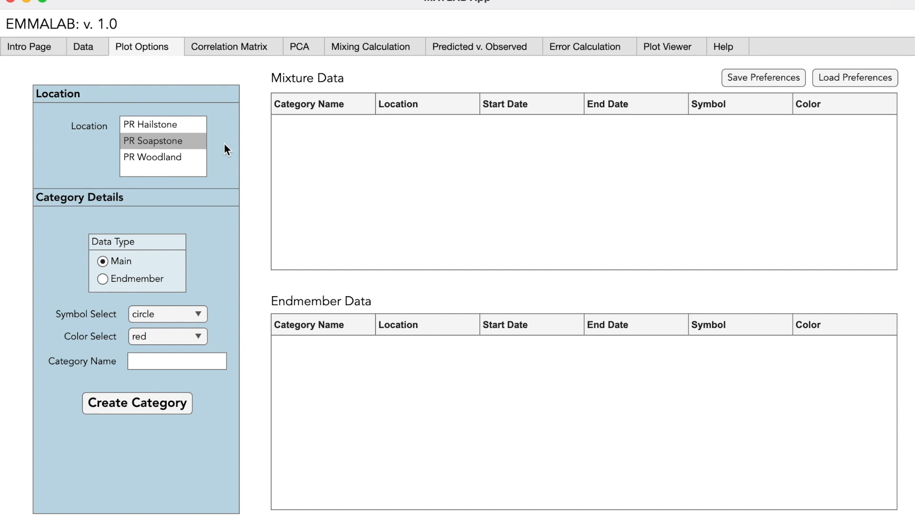
{"action": "left_click", "coordinate": [193, 140]}
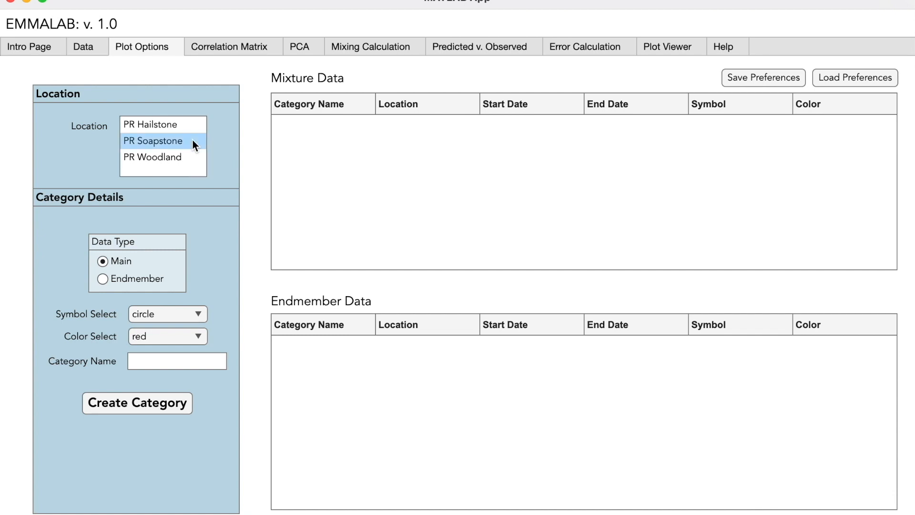
{"action": "left_click", "coordinate": [199, 314]}
{"action": "left_click", "coordinate": [191, 141]}
{"action": "left_click", "coordinate": [200, 314]}
{"action": "left_click", "coordinate": [193, 334]}
{"action": "left_click", "coordinate": [155, 189]}
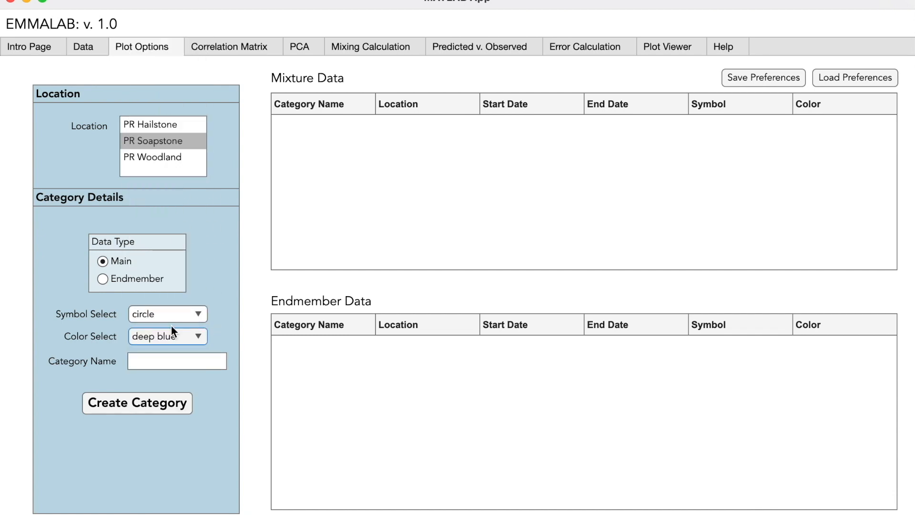
{"action": "left_click", "coordinate": [171, 361]}
{"action": "type", "text": "Soapstone"}
{"action": "left_click", "coordinate": [137, 403]}
Step: Create a main category named Woodland for PR Woodland with a circle symbol and soft green color
{"action": "left_click", "coordinate": [167, 336]}
{"action": "left_click", "coordinate": [150, 231]}
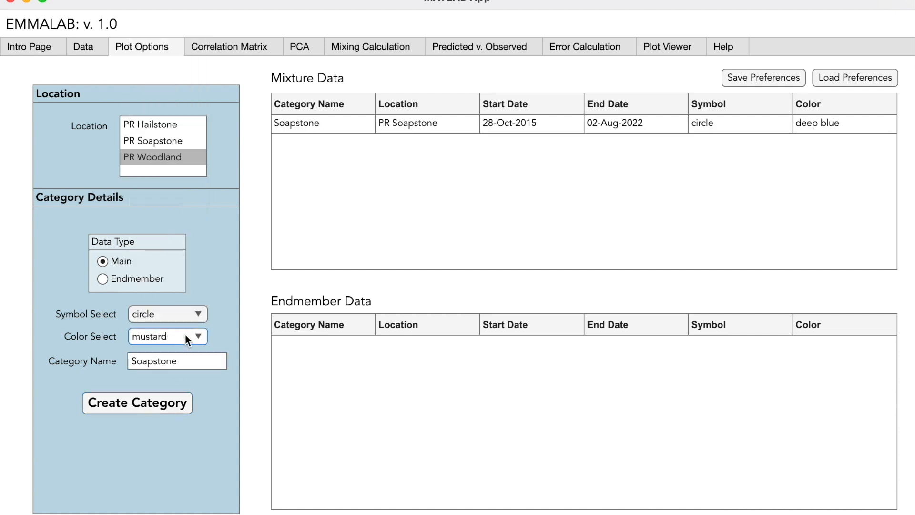
{"action": "left_click", "coordinate": [185, 336]}
{"action": "left_click", "coordinate": [154, 273]}
{"action": "double_click", "coordinate": [183, 361]}
{"action": "type", "text": "Woodland"}
{"action": "left_click", "coordinate": [184, 403]}
Step: Create a main category named Hailstone for PR Hailstone with a circle symbol and mustard color
{"action": "left_click", "coordinate": [184, 336]}
{"action": "left_click", "coordinate": [150, 231]}
{"action": "double_click", "coordinate": [183, 361]}
{"action": "type", "text": "Hailstone"}
{"action": "left_click", "coordinate": [168, 404]}
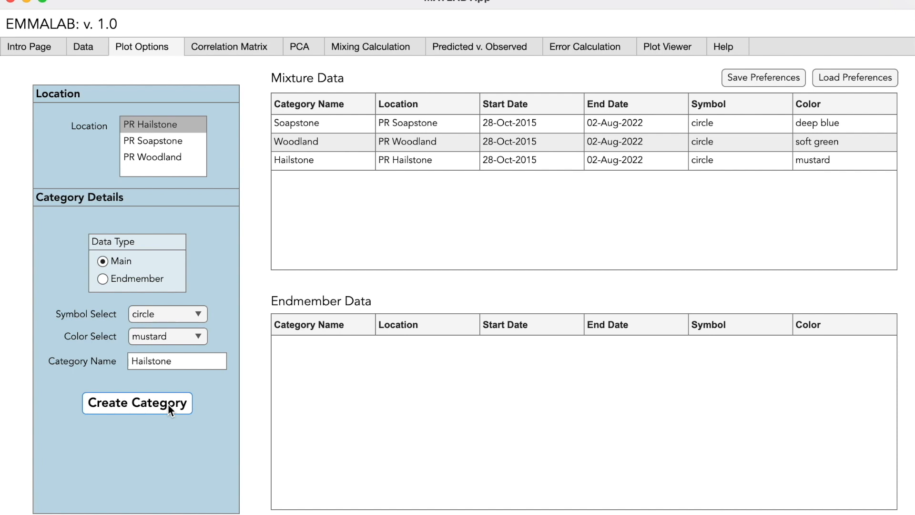
Step: Switch to endmember data and create a Carbonate Groundwater category with a square symbol and orange color
{"action": "left_click", "coordinate": [103, 279]}
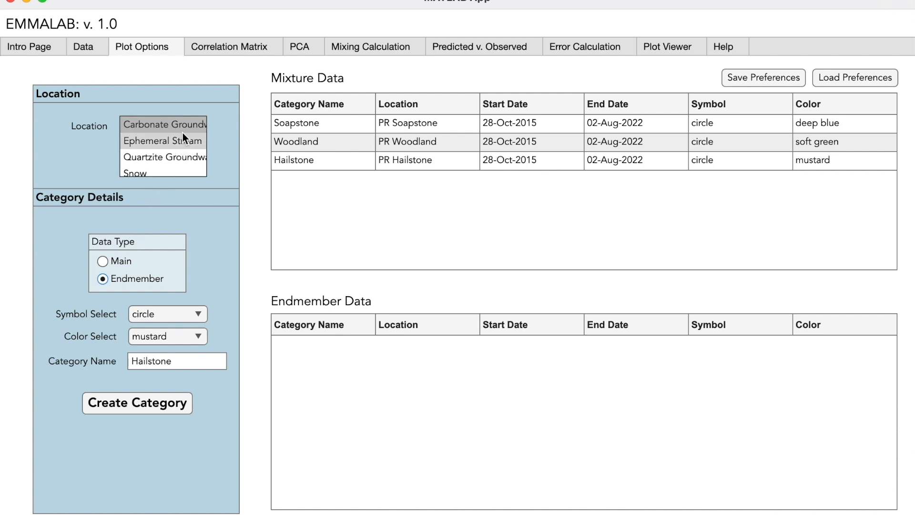
{"action": "scroll", "coordinate": [182, 135], "scroll_direction": "down", "scroll_amount": 1}
{"action": "scroll", "coordinate": [182, 133], "scroll_direction": "up", "scroll_amount": 1}
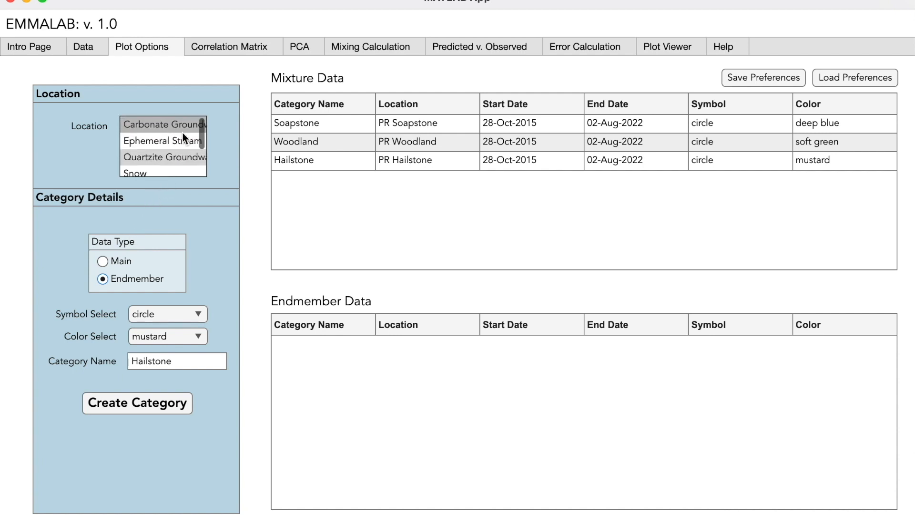
{"action": "left_click", "coordinate": [179, 127]}
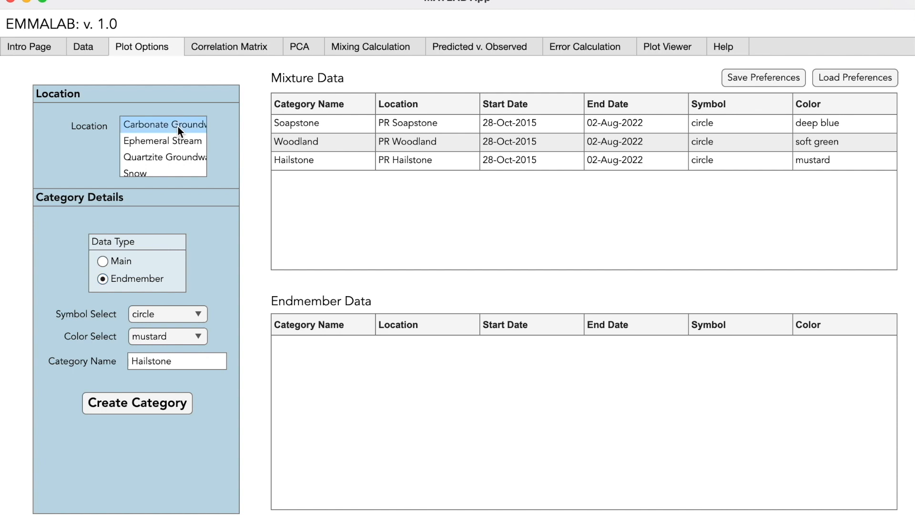
{"action": "left_click", "coordinate": [167, 314]}
{"action": "left_click", "coordinate": [184, 349]}
{"action": "double_click", "coordinate": [184, 360]}
{"action": "type", "text": "Carbonate Groundwater"}
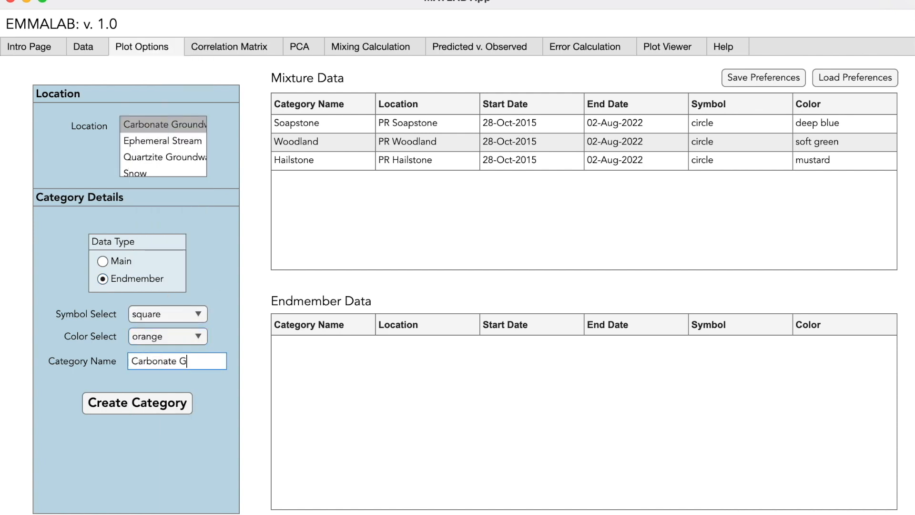
{"action": "left_click", "coordinate": [171, 403]}
Step: Create an endmember category named Ephemeral Streams for Ephemeral Stream with a right triangle symbol and cyan color
{"action": "left_click", "coordinate": [153, 141]}
{"action": "left_click", "coordinate": [167, 313]}
{"action": "left_click", "coordinate": [160, 439]}
{"action": "left_click", "coordinate": [166, 336]}
{"action": "left_click", "coordinate": [167, 104]}
{"action": "double_click", "coordinate": [185, 361]}
{"action": "type", "text": "Ephemeral Streams"}
{"action": "left_click", "coordinate": [137, 403]}
Step: Create an endmember category named Quartzite Groundwater with an upward triangle symbol and cardinal red color
{"action": "left_click", "coordinate": [164, 157]}
{"action": "left_click", "coordinate": [167, 314]}
{"action": "left_click", "coordinate": [167, 398]}
{"action": "left_click", "coordinate": [167, 336]}
{"action": "left_click", "coordinate": [167, 124]}
{"action": "double_click", "coordinate": [185, 361]}
{"action": "type", "text": "Quartzite Groundwater"}
{"action": "left_click", "coordinate": [143, 403]}
Step: Create an endmember category named Snow with a hexagram symbol and sky blue color
{"action": "left_click", "coordinate": [135, 172]}
{"action": "left_click", "coordinate": [167, 314]}
{"action": "left_click", "coordinate": [154, 503]}
{"action": "double_click", "coordinate": [184, 361]}
{"action": "type", "text": "Snow"}
{"action": "left_click", "coordinate": [143, 403]}
Step: Create an endmember category named Soil Water with a diamond symbol and deep purple color
{"action": "left_click", "coordinate": [145, 167]}
{"action": "left_click", "coordinate": [182, 313]}
{"action": "left_click", "coordinate": [151, 376]}
{"action": "left_click", "coordinate": [167, 336]}
{"action": "left_click", "coordinate": [167, 255]}
{"action": "double_click", "coordinate": [184, 361]}
{"action": "type", "text": "Soil Water"}
{"action": "left_click", "coordinate": [166, 402]}
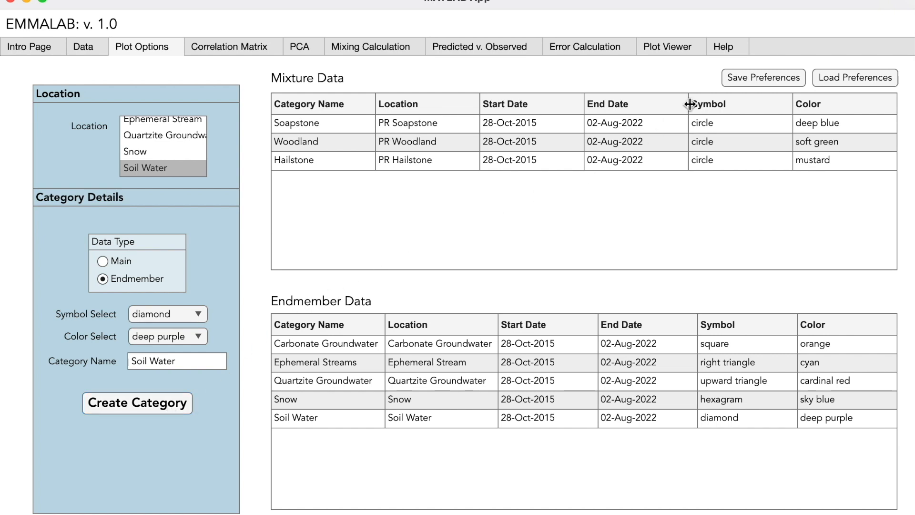
Step: Save the plot category preferences under the name ExampleSettings
{"action": "left_click", "coordinate": [733, 80]}
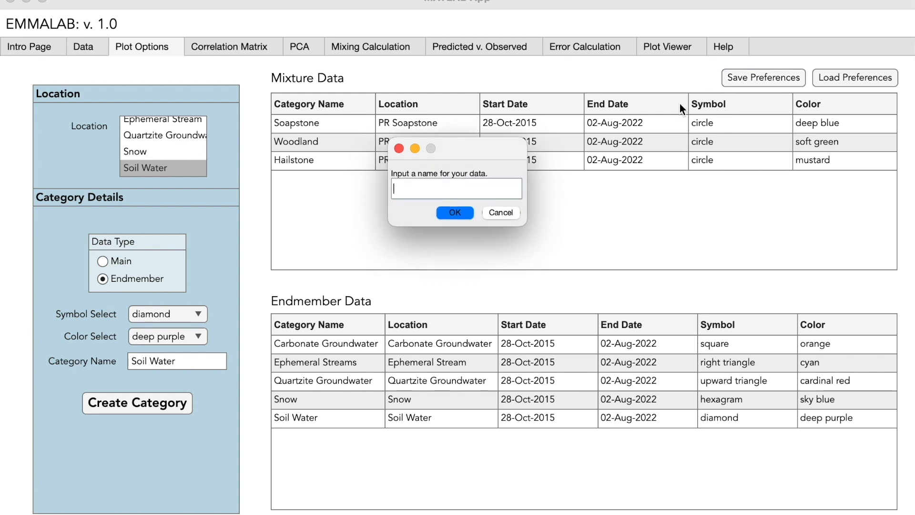
{"action": "type", "text": "ExampleSettings"}
{"action": "left_click", "coordinate": [467, 213]}
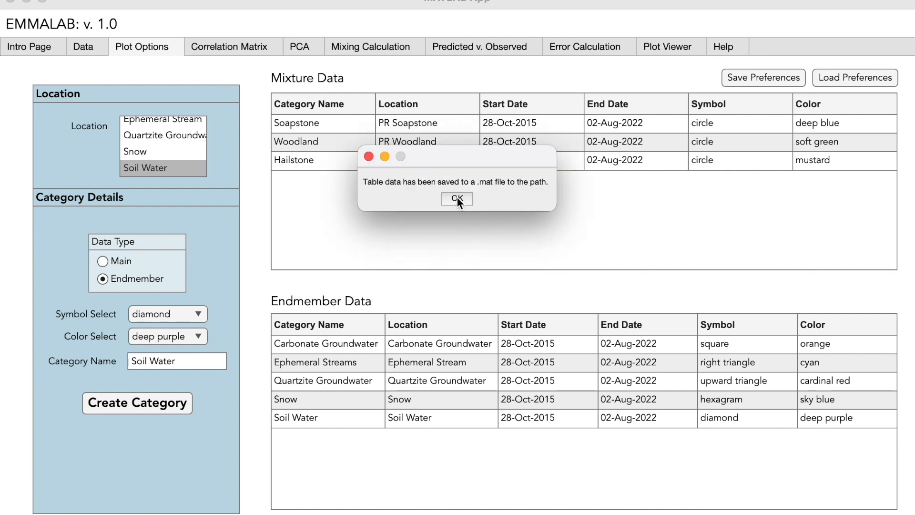
{"action": "left_click", "coordinate": [457, 199]}
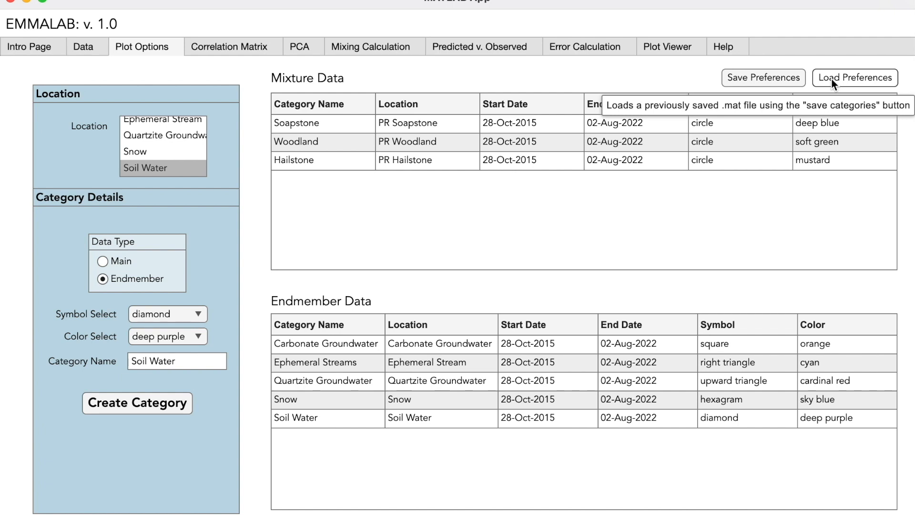
Step: Open the correlation matrix and add the Si_mg_L_ and HCO3_mg_L_ tracers to the d18O and d2H selection
{"action": "left_click", "coordinate": [270, 43]}
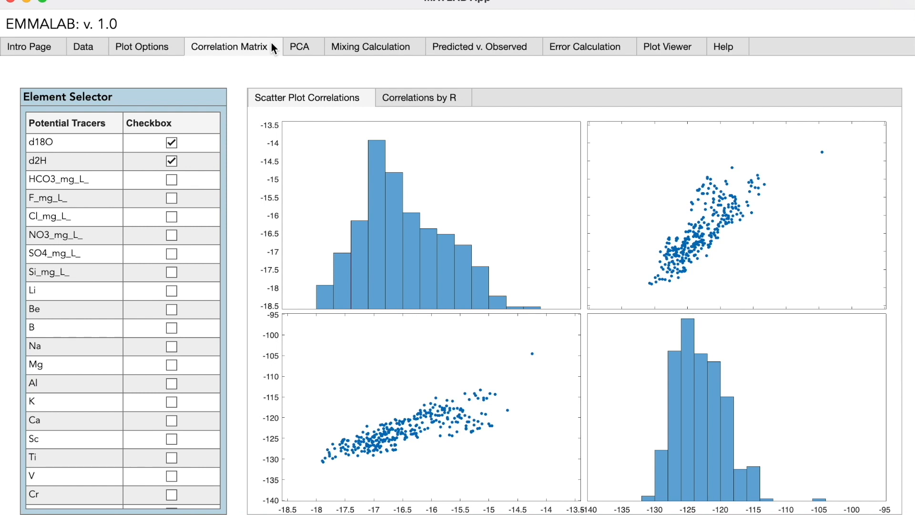
{"action": "scroll", "coordinate": [205, 172], "scroll_direction": "down", "scroll_amount": 5}
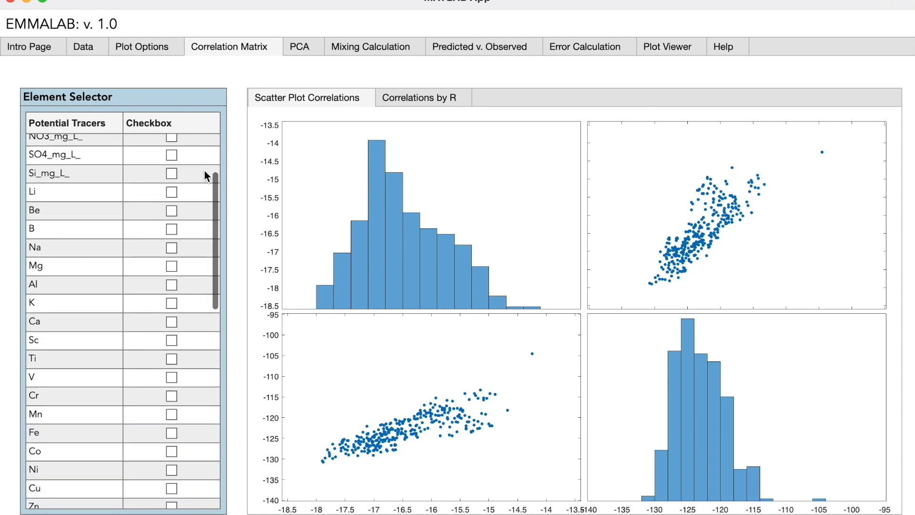
{"action": "scroll", "coordinate": [204, 170], "scroll_direction": "up", "scroll_amount": 5}
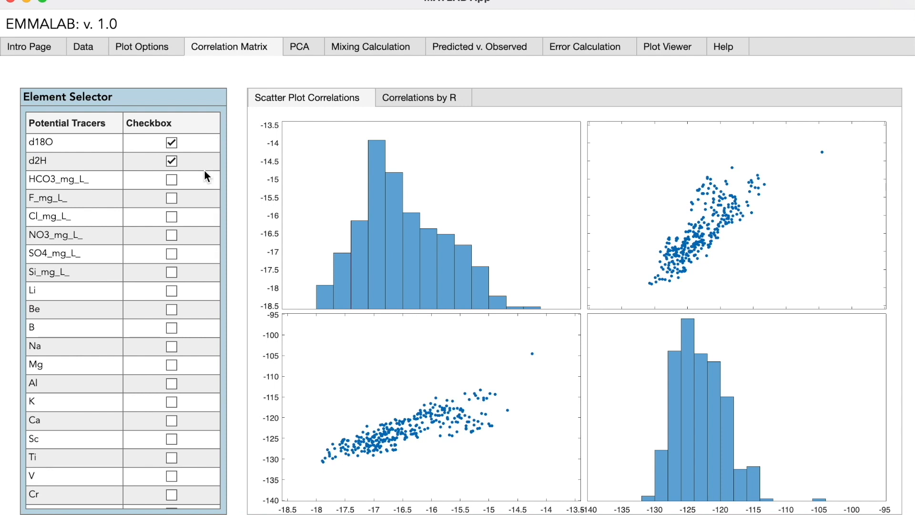
{"action": "scroll", "coordinate": [190, 238], "scroll_direction": "down", "scroll_amount": 2}
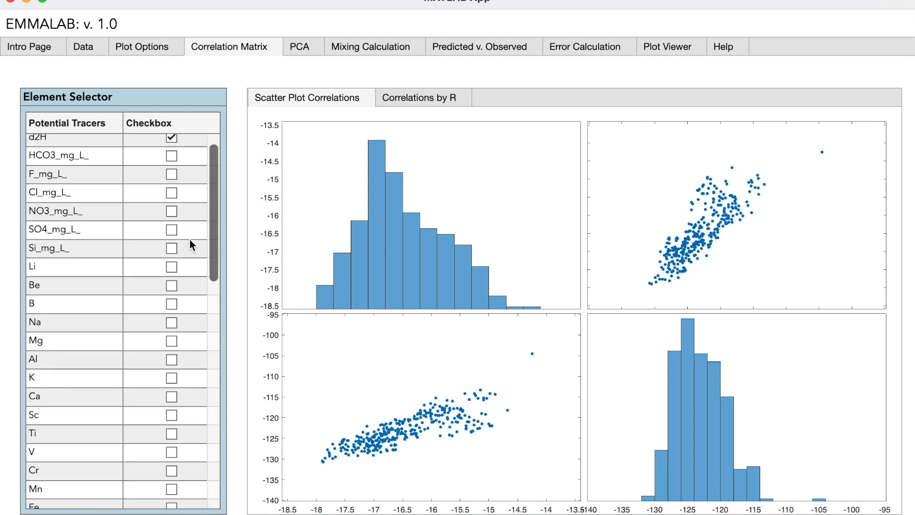
{"action": "scroll", "coordinate": [170, 233], "scroll_direction": "up", "scroll_amount": 2}
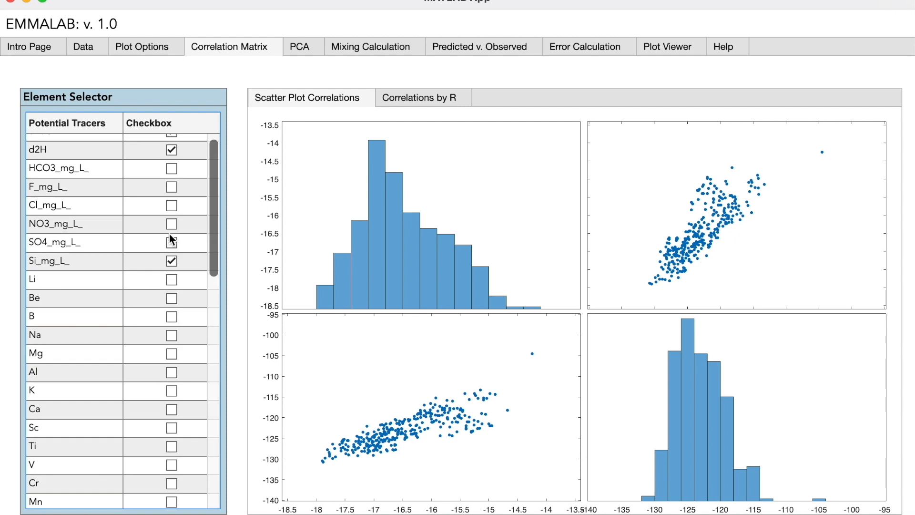
{"action": "left_click", "coordinate": [170, 176]}
Step: Add the K, Mg and Ca tracers and view the correlation coefficients by R
{"action": "scroll", "coordinate": [187, 247], "scroll_direction": "down", "scroll_amount": 1}
{"action": "scroll", "coordinate": [187, 247], "scroll_direction": "down", "scroll_amount": 5}
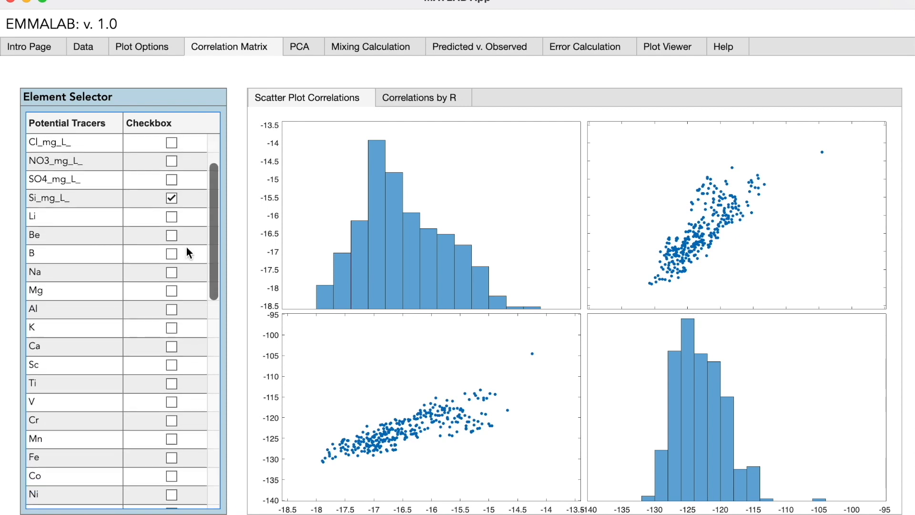
{"action": "left_click", "coordinate": [175, 266]}
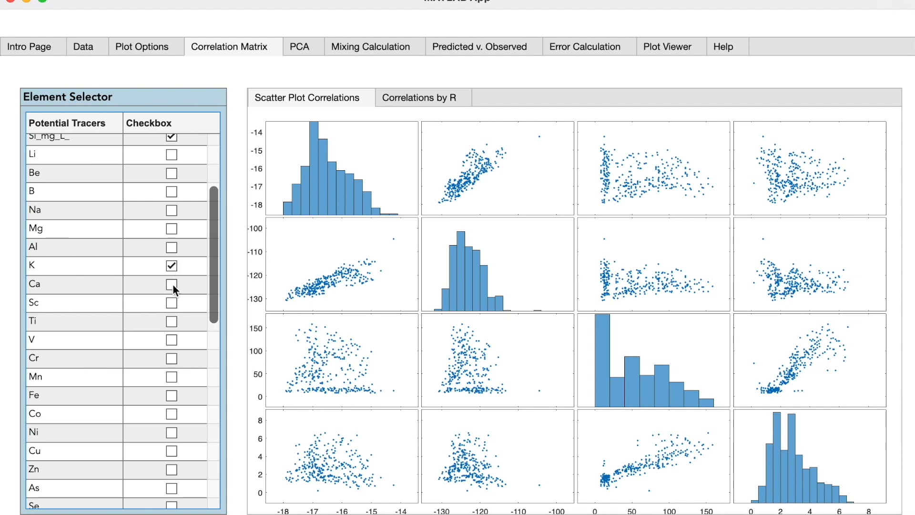
{"action": "left_click", "coordinate": [173, 228]}
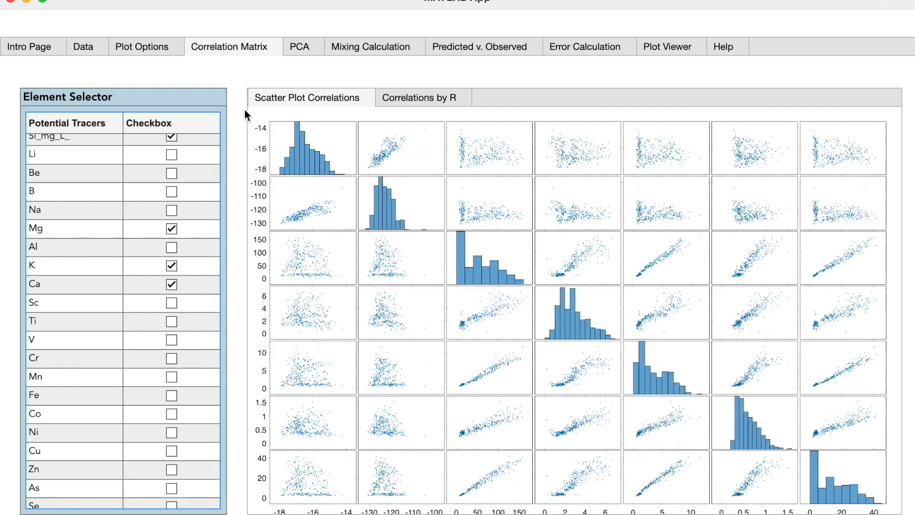
{"action": "left_click", "coordinate": [392, 99]}
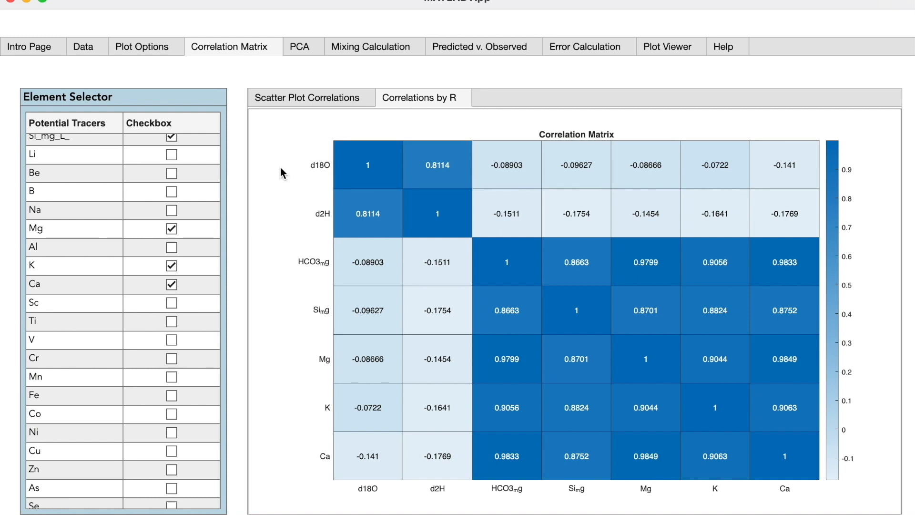
Step: Open the PCA view and compare the plot with the d18O tracer unchecked and rechecked
{"action": "left_click", "coordinate": [315, 42]}
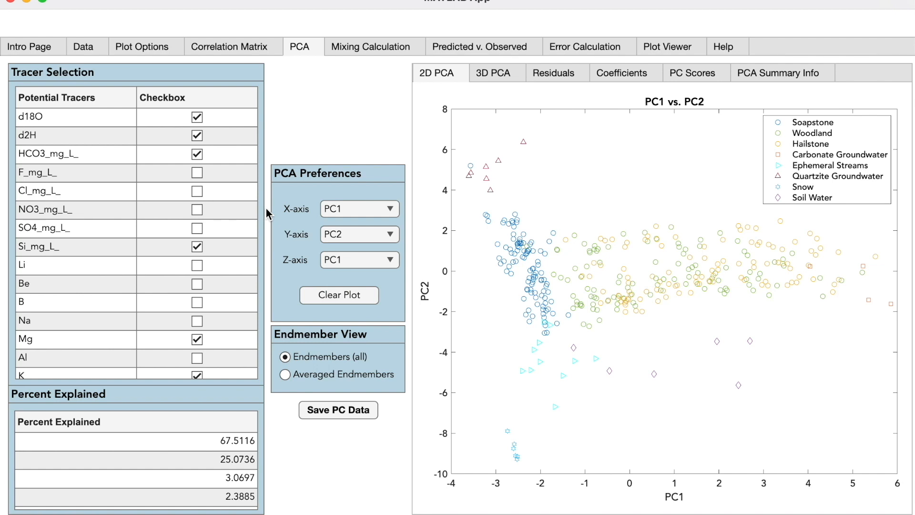
{"action": "left_click", "coordinate": [199, 118]}
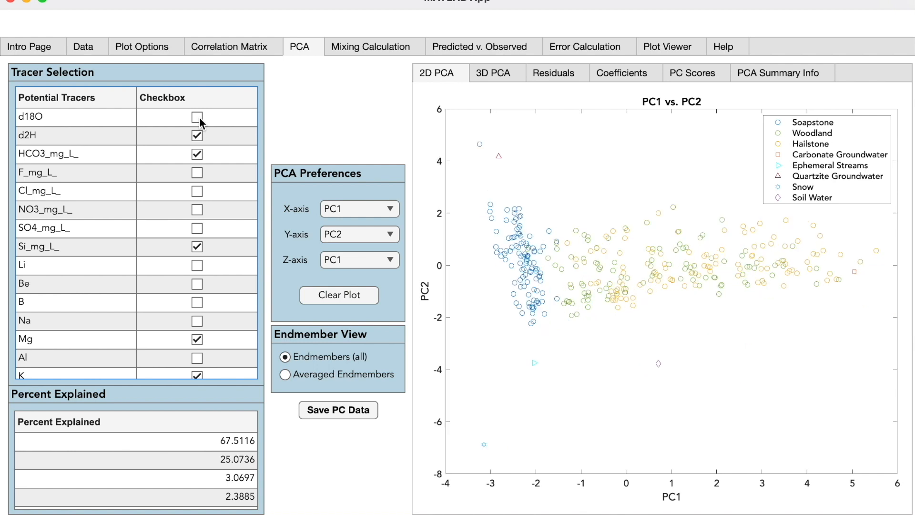
{"action": "left_click", "coordinate": [199, 121]}
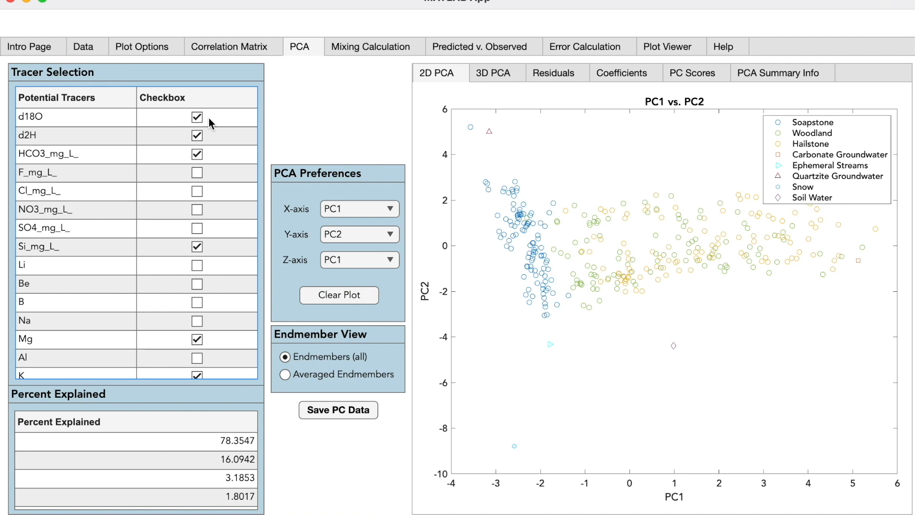
Step: Switch the PCA endmember view to averaged endmembers, comparing it against showing all endmembers
{"action": "left_click", "coordinate": [285, 374]}
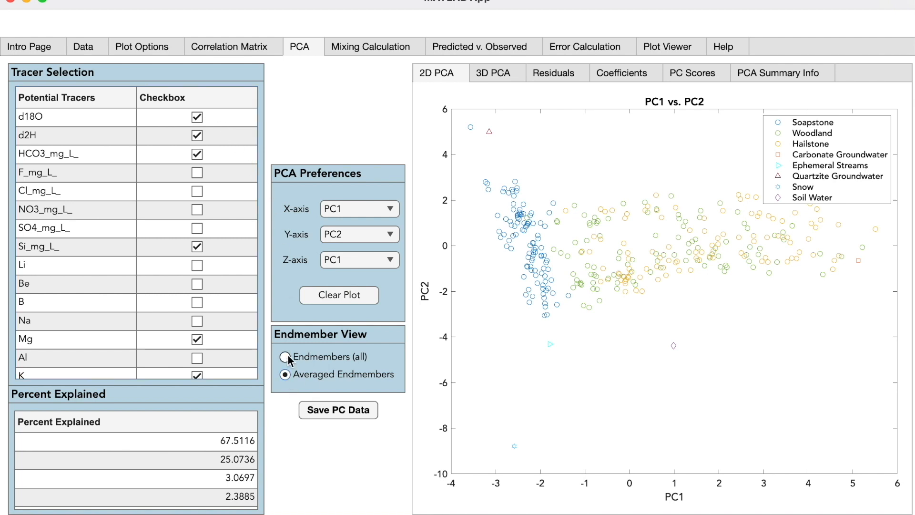
{"action": "left_click", "coordinate": [286, 356]}
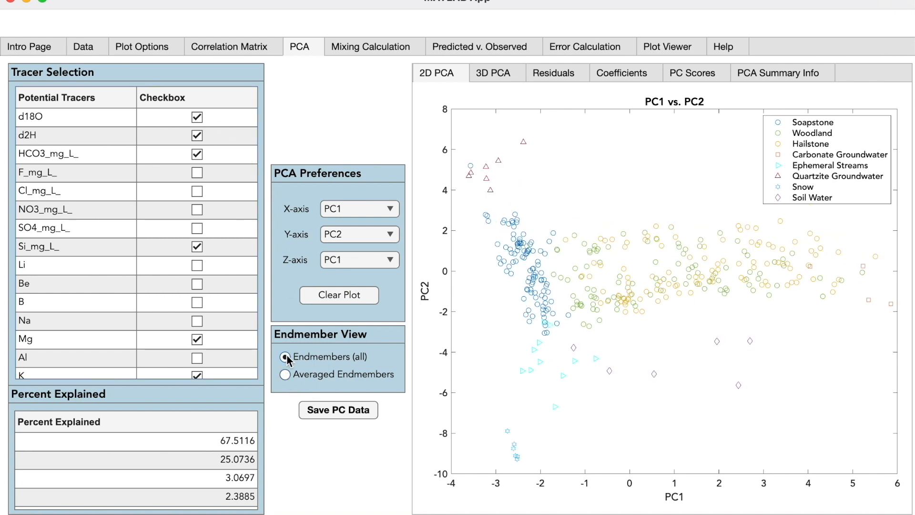
{"action": "left_click", "coordinate": [285, 374]}
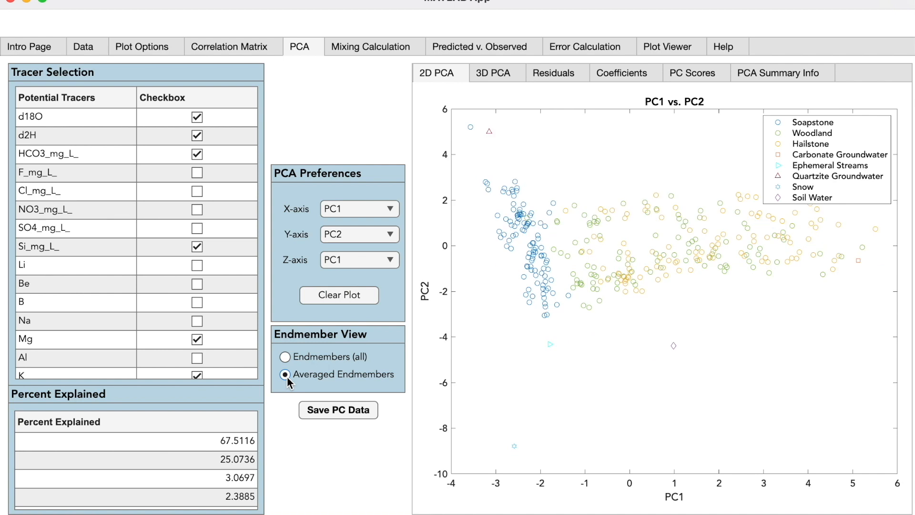
{"action": "left_click", "coordinate": [285, 357]}
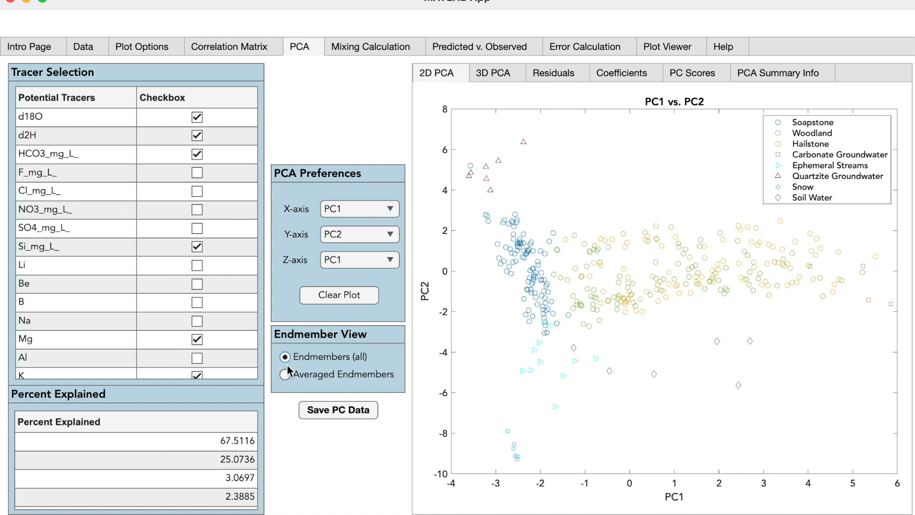
{"action": "left_click", "coordinate": [286, 376]}
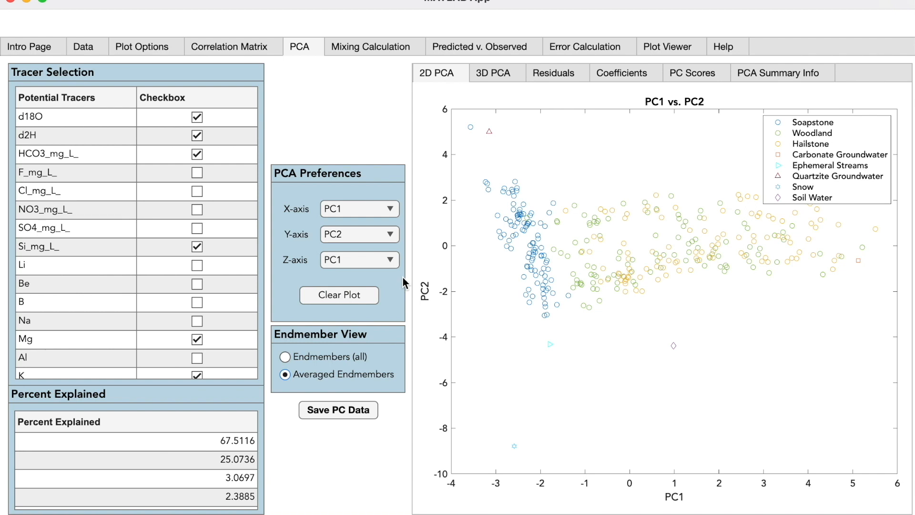
Step: Open the 3D PCA plot, set its Z-axis to PC3, and rotate the plot
{"action": "left_click", "coordinate": [515, 74]}
{"action": "left_click", "coordinate": [371, 295]}
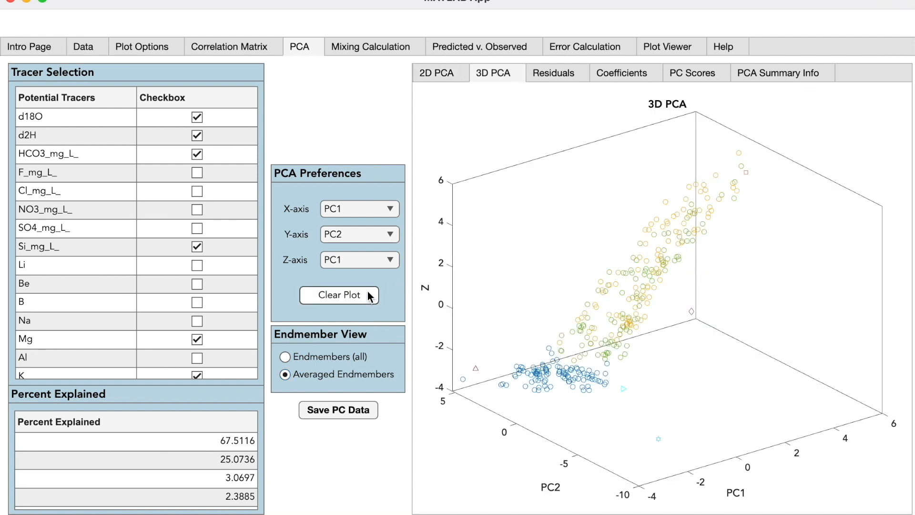
{"action": "left_click", "coordinate": [372, 262]}
{"action": "left_click", "coordinate": [364, 321]}
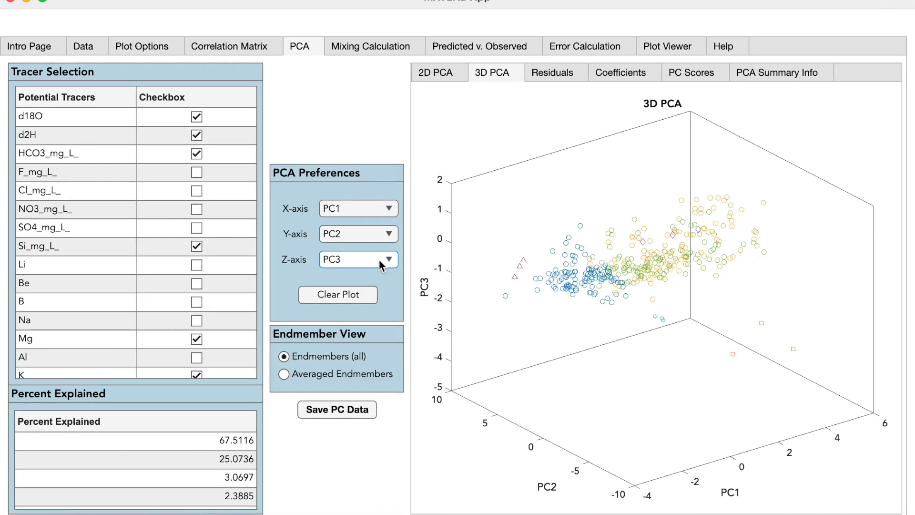
{"action": "mouse_move", "coordinate": [710, 122]}
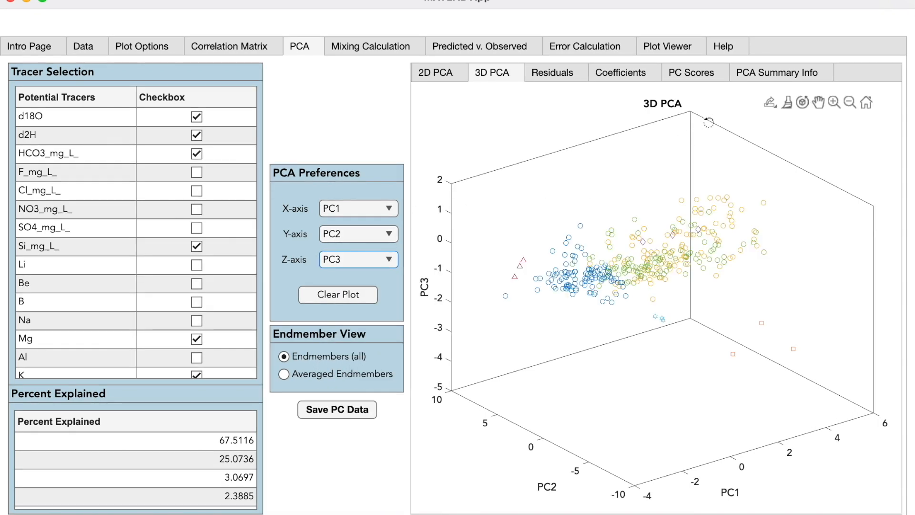
{"action": "left_click", "coordinate": [802, 104]}
{"action": "left_click_drag", "start_coordinate": [762, 168], "coordinate": [812, 177]}
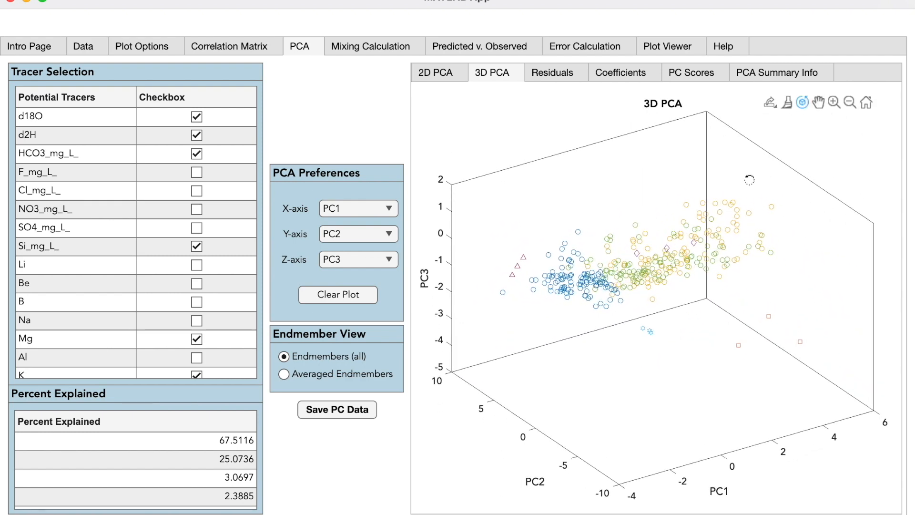
Step: Calculate PCA residuals for Mg using 3 principal components
{"action": "left_click", "coordinate": [580, 72]}
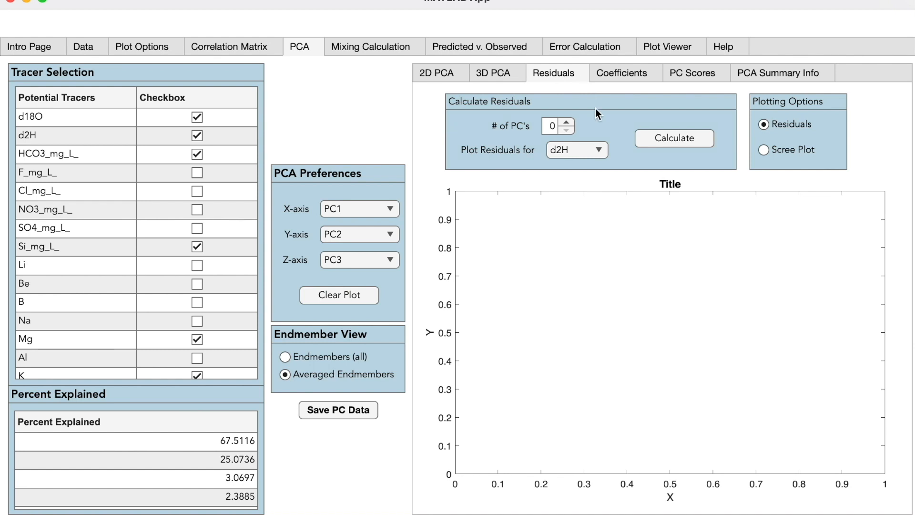
{"action": "left_click", "coordinate": [569, 123]}
{"action": "left_click", "coordinate": [569, 123]}
{"action": "left_click", "coordinate": [582, 148]}
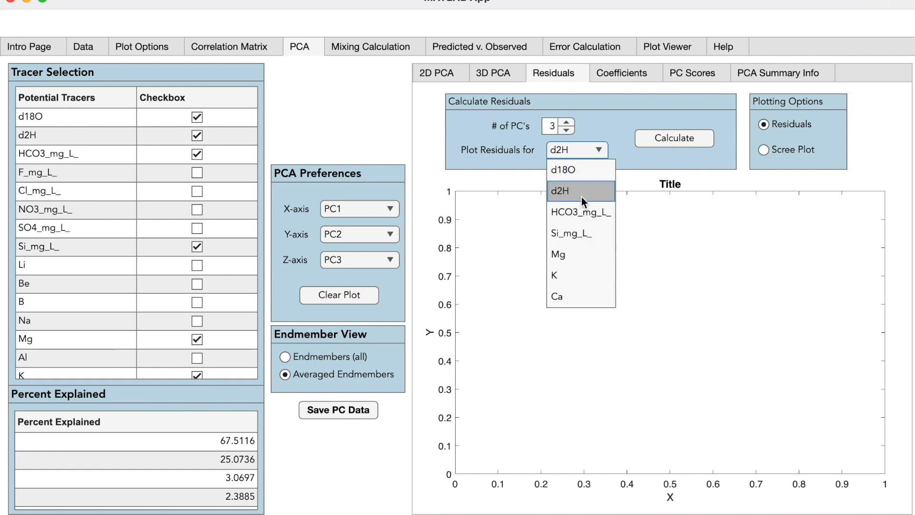
{"action": "left_click", "coordinate": [576, 252]}
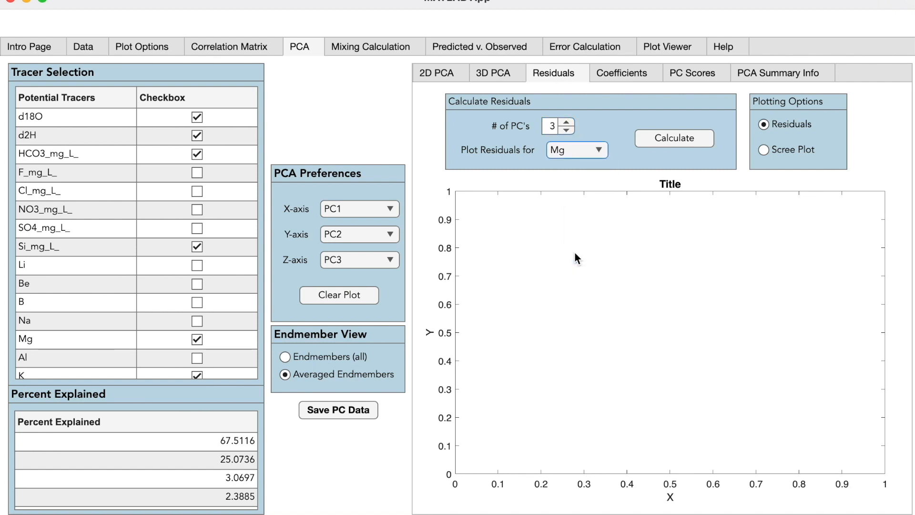
{"action": "left_click", "coordinate": [698, 143]}
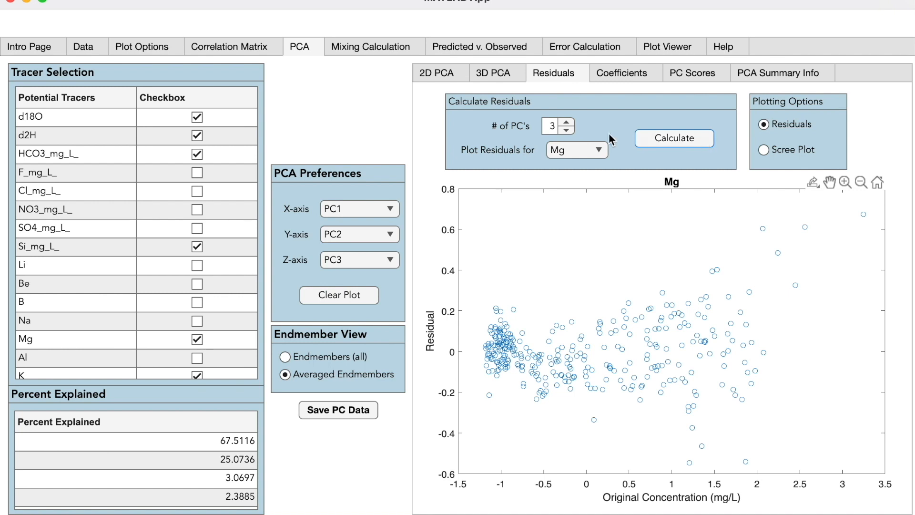
Step: Recalculate the Mg residuals with fewer principal components and return to 3 PCs to compare
{"action": "left_click", "coordinate": [567, 131]}
{"action": "left_click", "coordinate": [655, 141]}
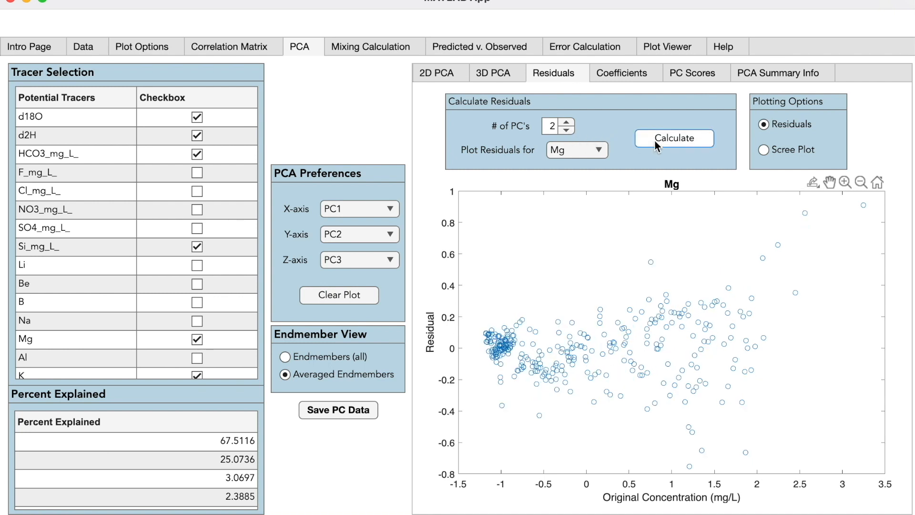
{"action": "left_click", "coordinate": [567, 130]}
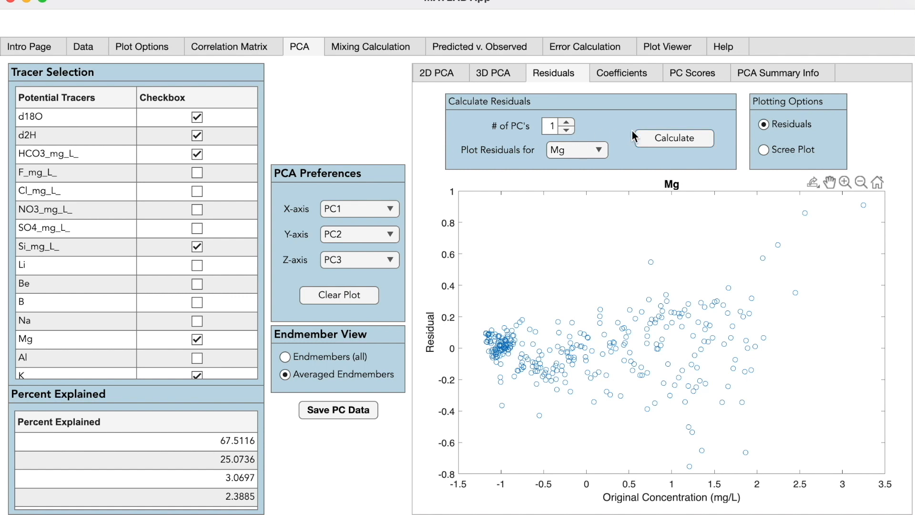
{"action": "left_click", "coordinate": [661, 137]}
{"action": "left_click", "coordinate": [567, 122]}
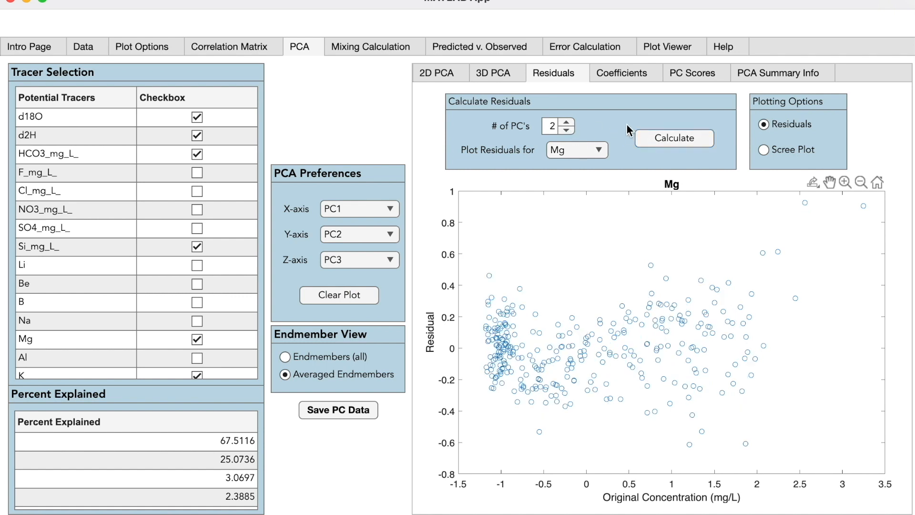
{"action": "left_click", "coordinate": [651, 138]}
{"action": "left_click", "coordinate": [565, 123]}
{"action": "left_click", "coordinate": [656, 137]}
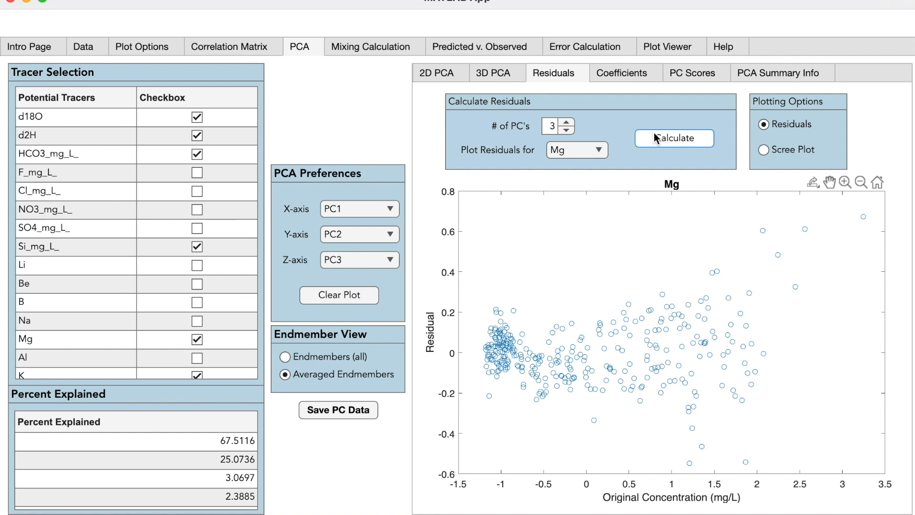
Step: Switch the residual plot to d18O and calculate its residuals, trying 2 and 3 principal components
{"action": "left_click", "coordinate": [599, 150]}
{"action": "left_click", "coordinate": [590, 169]}
{"action": "left_click", "coordinate": [566, 130]}
{"action": "left_click", "coordinate": [566, 130]}
{"action": "left_click", "coordinate": [648, 137]}
{"action": "left_click", "coordinate": [566, 123]}
{"action": "left_click", "coordinate": [665, 137]}
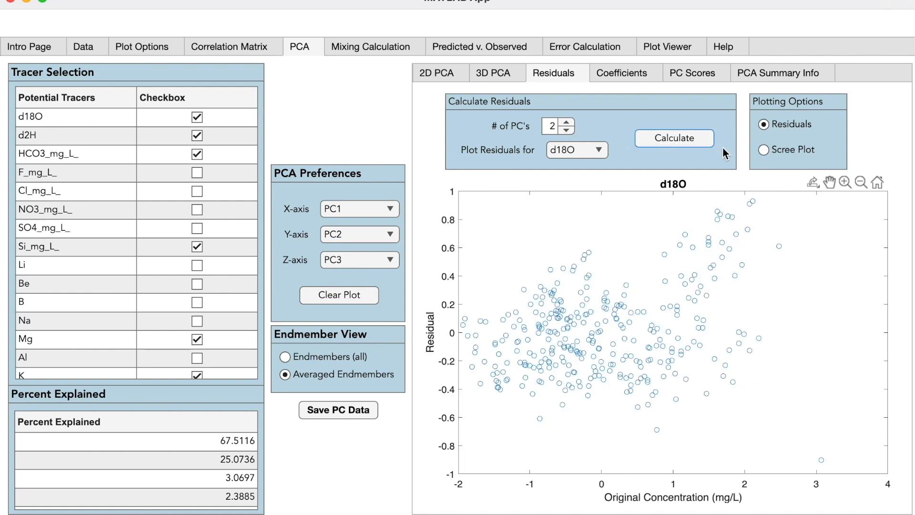
Step: Examine the scree plot, then browse the PC scores and coefficients tables
{"action": "left_click", "coordinate": [764, 150]}
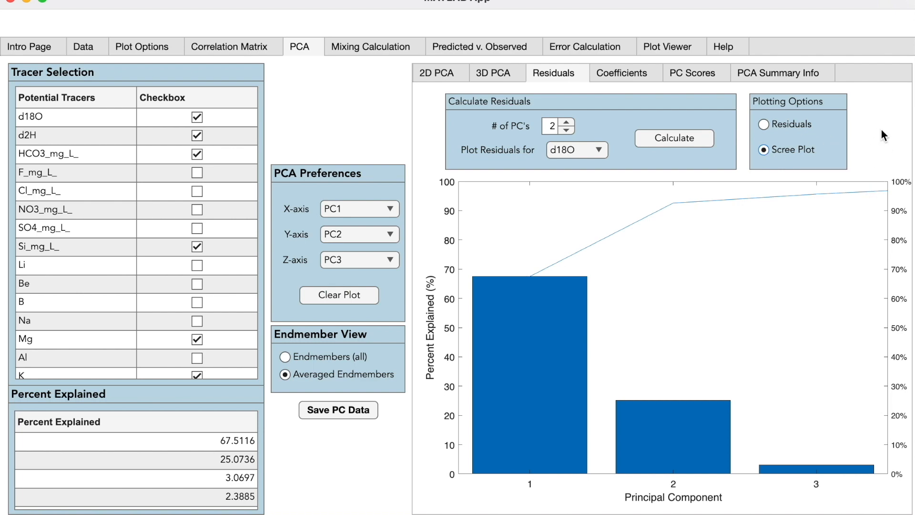
{"action": "left_click", "coordinate": [721, 75]}
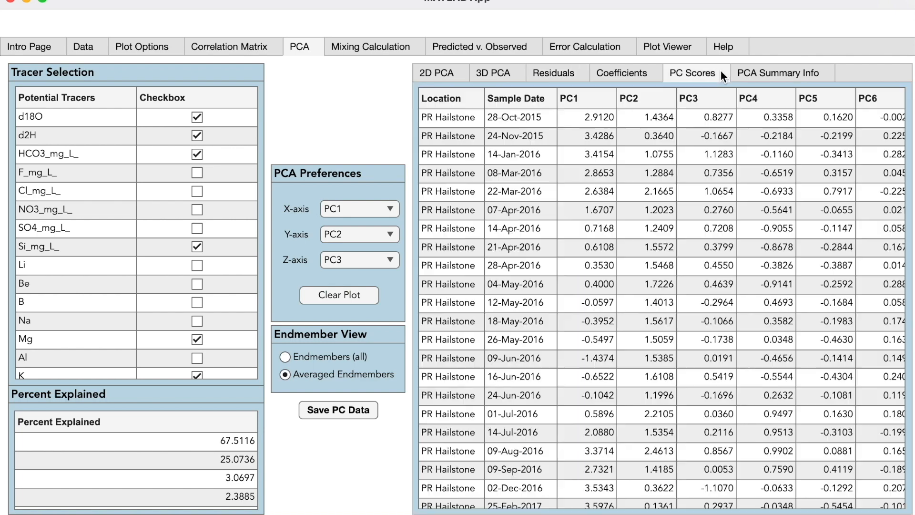
{"action": "scroll", "coordinate": [702, 152], "scroll_direction": "right", "scroll_amount": 5}
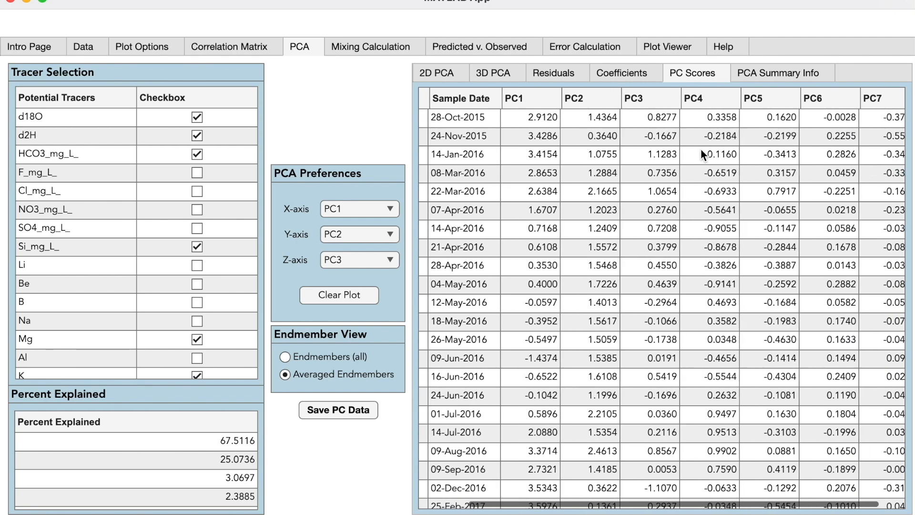
{"action": "scroll", "coordinate": [701, 149], "scroll_direction": "left", "scroll_amount": 5}
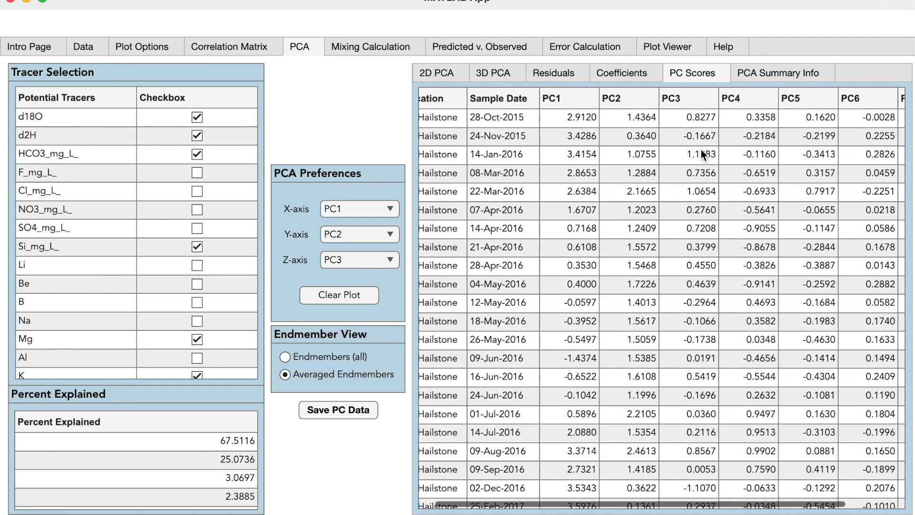
{"action": "left_click", "coordinate": [654, 76]}
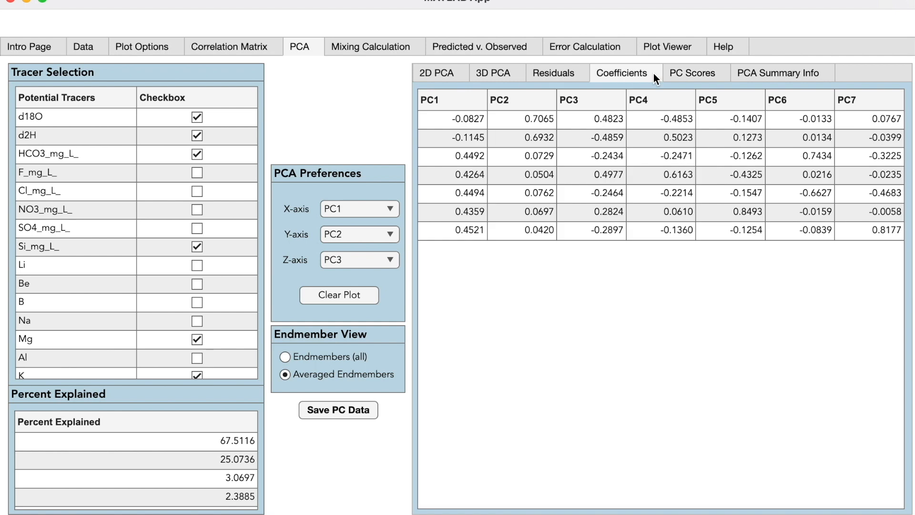
Step: Save the PC data with scores named ExampleScores and the coefficient matrix named ExampleCoefficients
{"action": "left_click", "coordinate": [361, 415]}
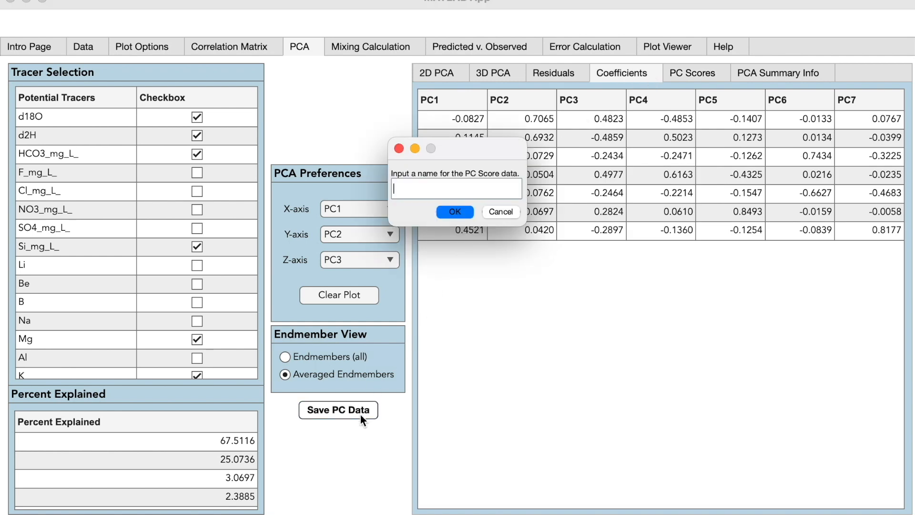
{"action": "type", "text": "ExampleScores"}
{"action": "key", "text": "Return"}
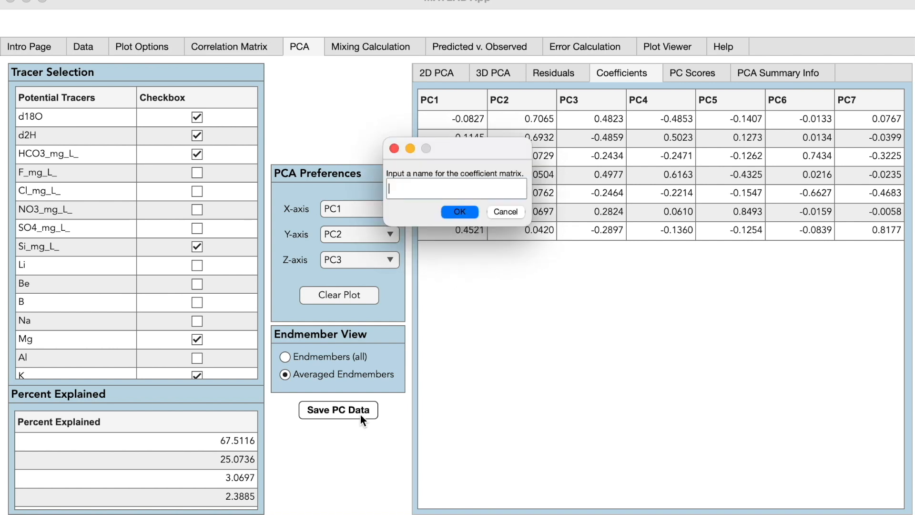
{"action": "type", "text": "ExampleCoefficients"}
{"action": "key", "text": "Return"}
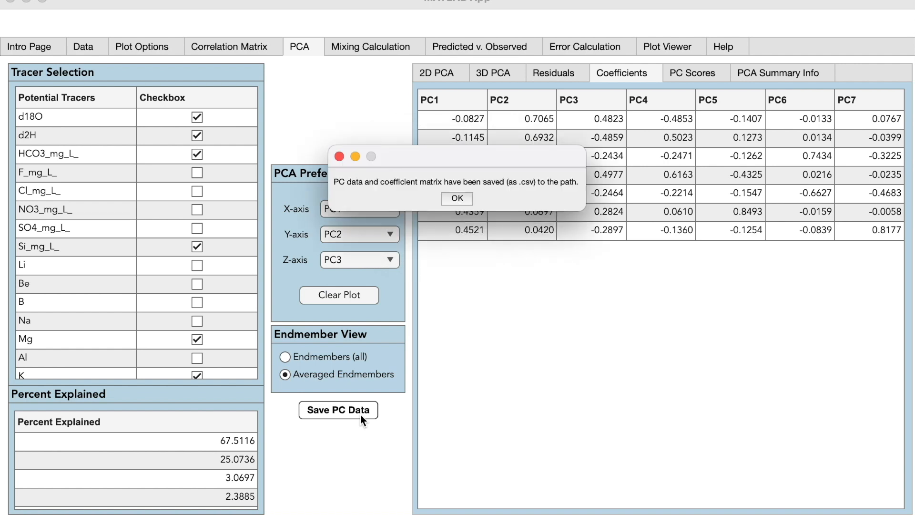
{"action": "left_click", "coordinate": [457, 199]}
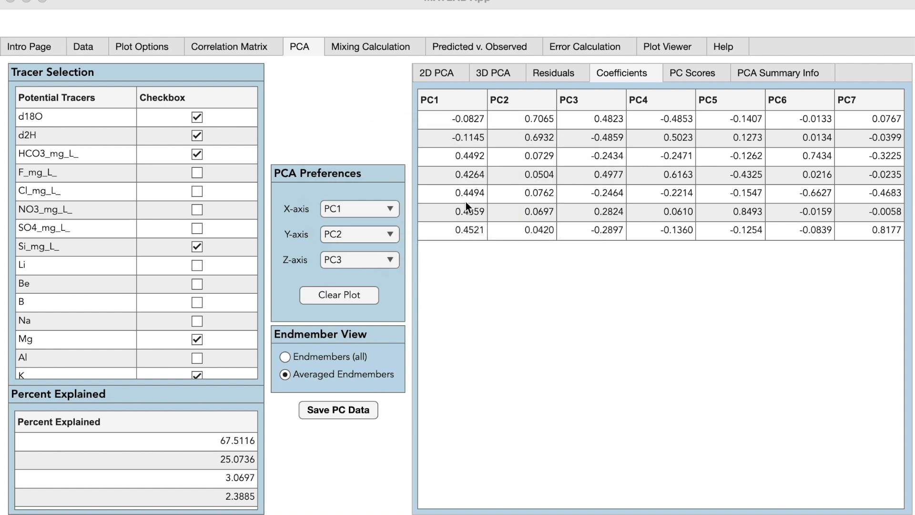
Step: Review the locations, endmembers and selected tracers listed in the mixing analysis summary
{"action": "left_click", "coordinate": [460, 72]}
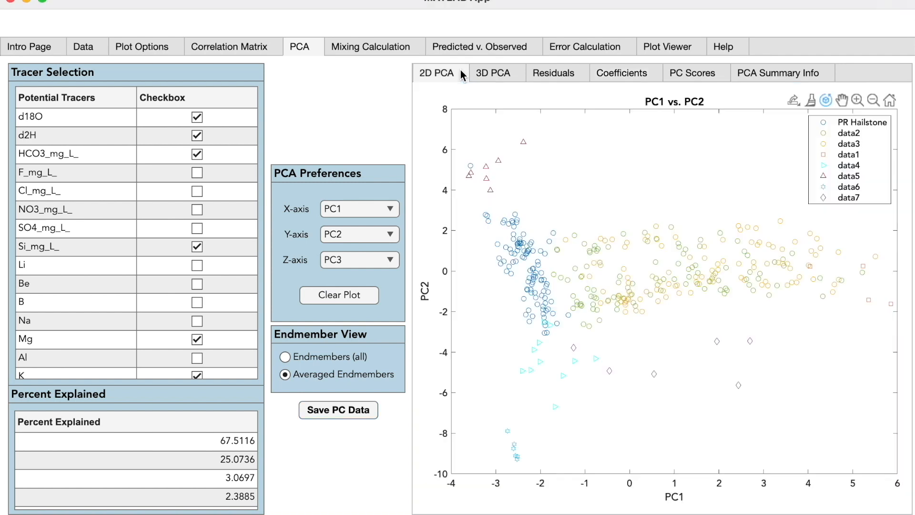
{"action": "left_click", "coordinate": [416, 47]}
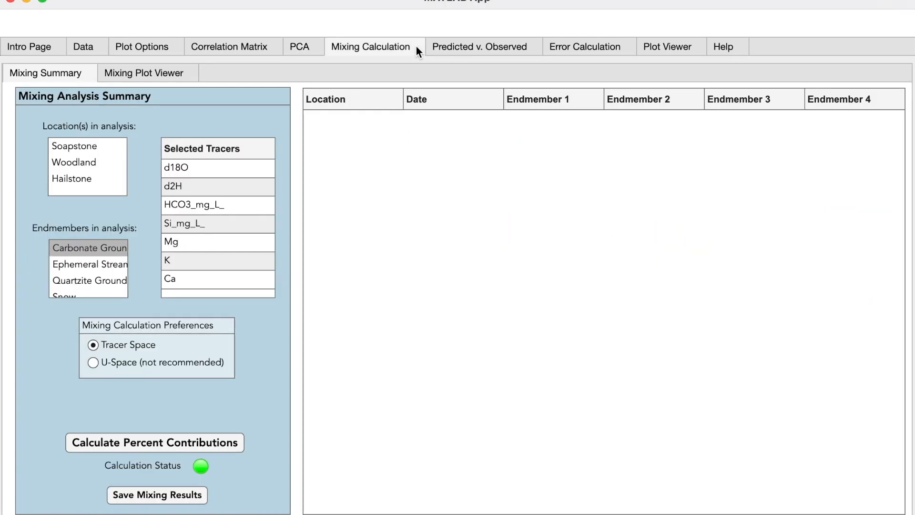
{"action": "scroll", "coordinate": [114, 262], "scroll_direction": "down", "scroll_amount": 2}
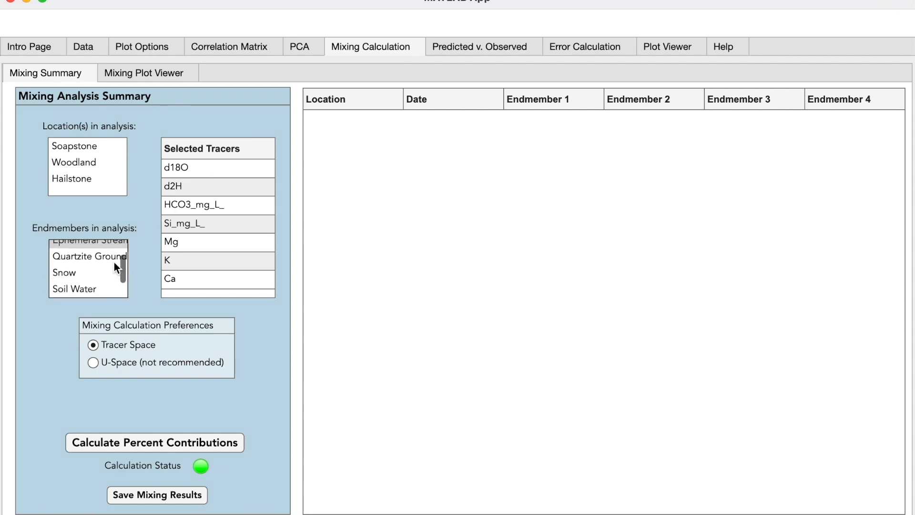
{"action": "scroll", "coordinate": [113, 262], "scroll_direction": "up", "scroll_amount": 2}
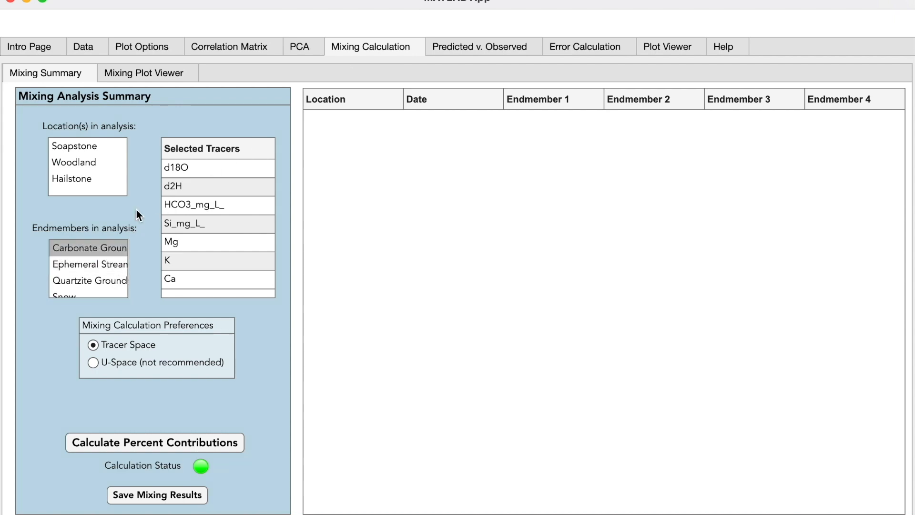
Step: Exclude the Ephemeral Stream endmember from the data selection and apply the preferences
{"action": "left_click", "coordinate": [98, 42]}
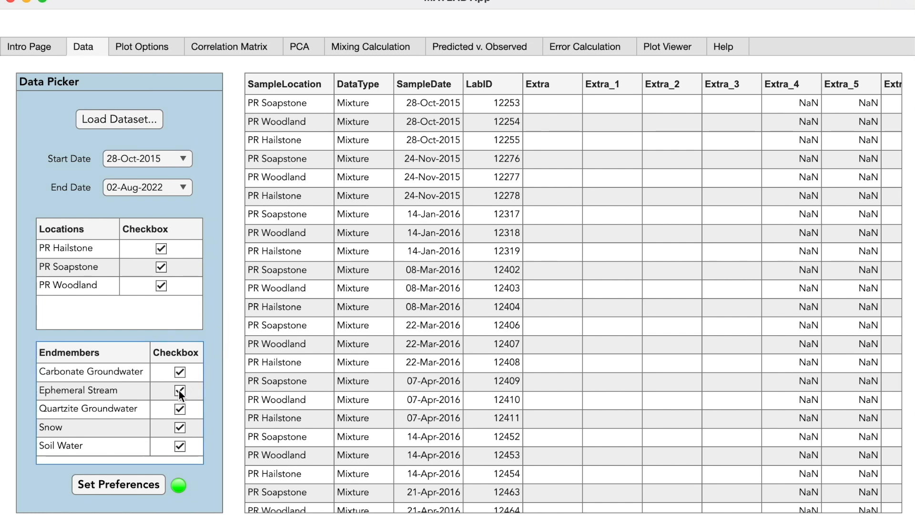
{"action": "left_click", "coordinate": [139, 483]}
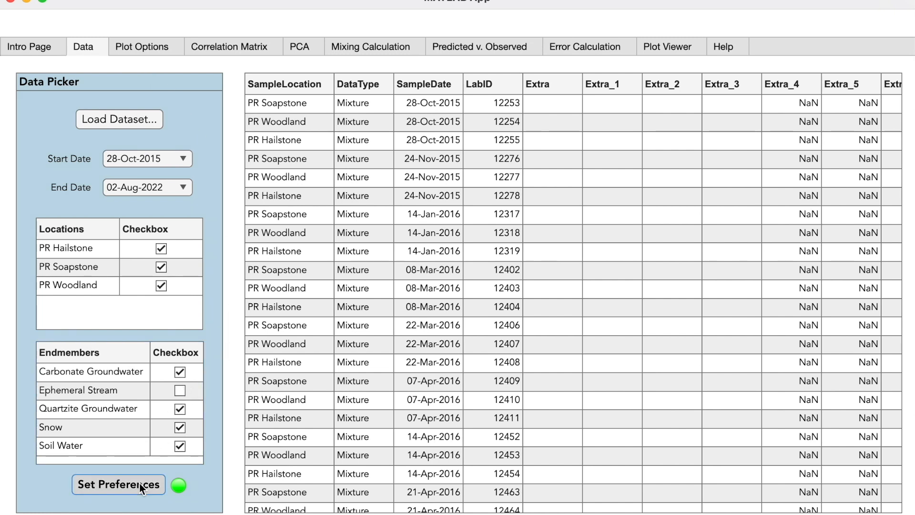
Step: Check the endmember categories in plot options and the endmembers listed in the mixing summary
{"action": "left_click", "coordinate": [175, 43]}
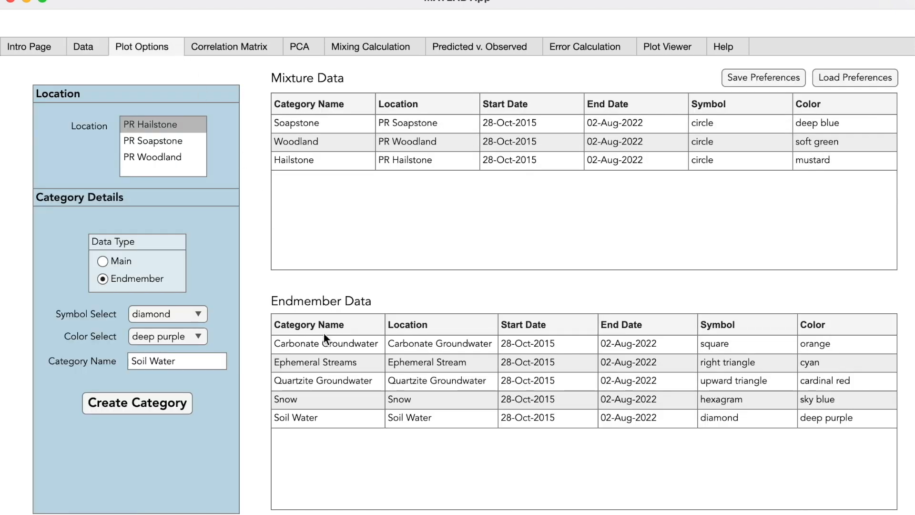
{"action": "left_click", "coordinate": [336, 360]}
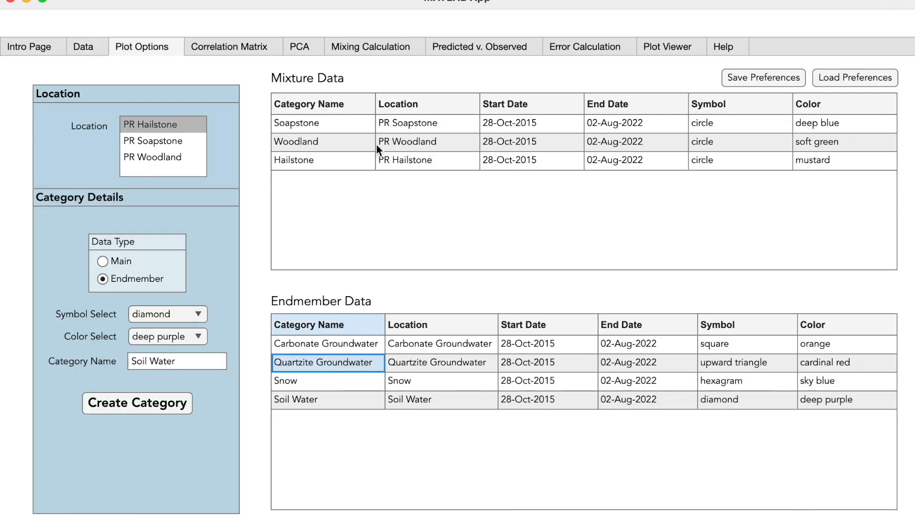
{"action": "left_click", "coordinate": [417, 46]}
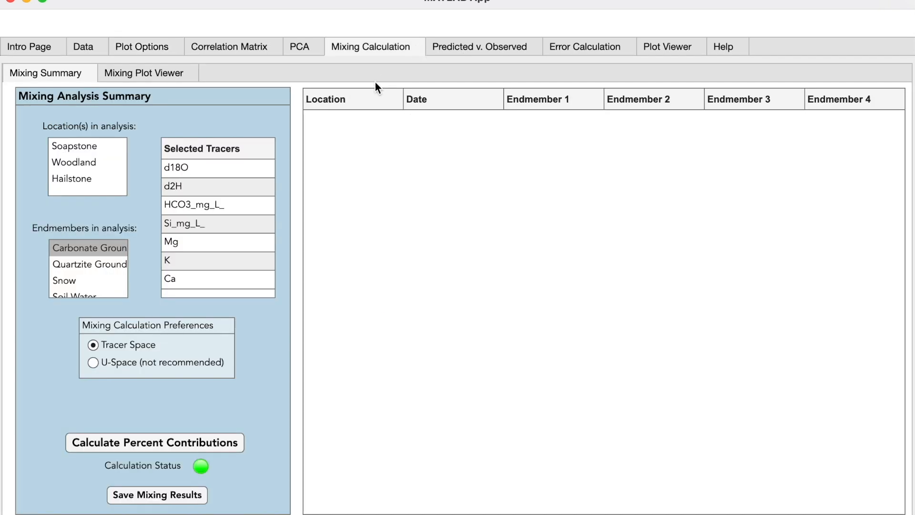
Step: Calculate the percent contributions of the endmembers using the Tracer Space mixing preference
{"action": "scroll", "coordinate": [119, 254], "scroll_direction": "down", "scroll_amount": 2}
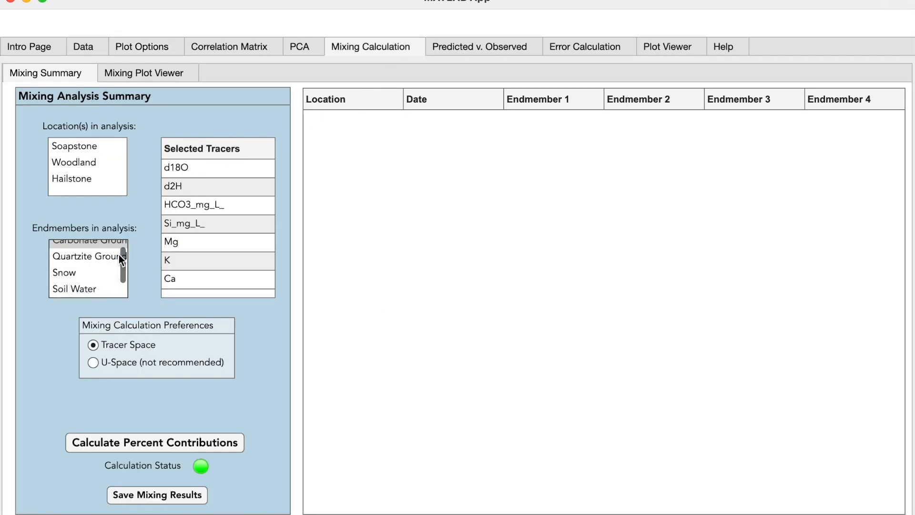
{"action": "scroll", "coordinate": [118, 255], "scroll_direction": "up", "scroll_amount": 2}
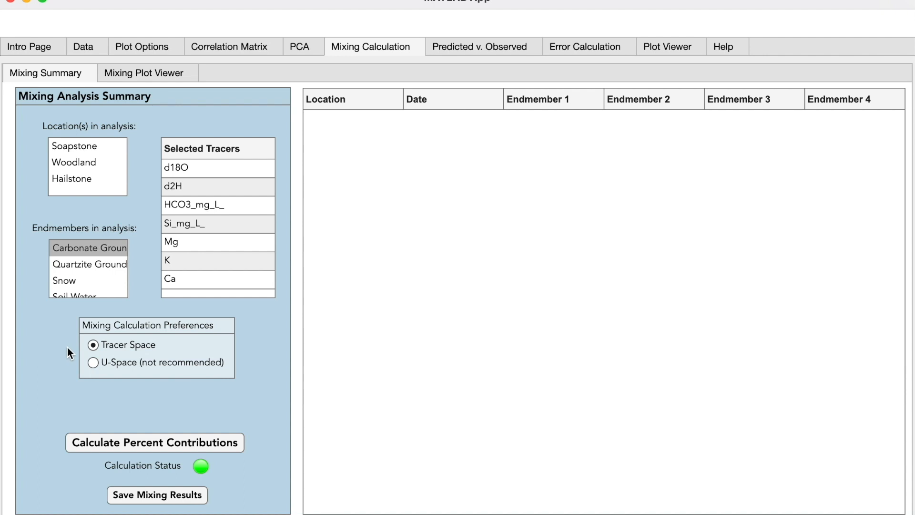
{"action": "left_click", "coordinate": [94, 363]}
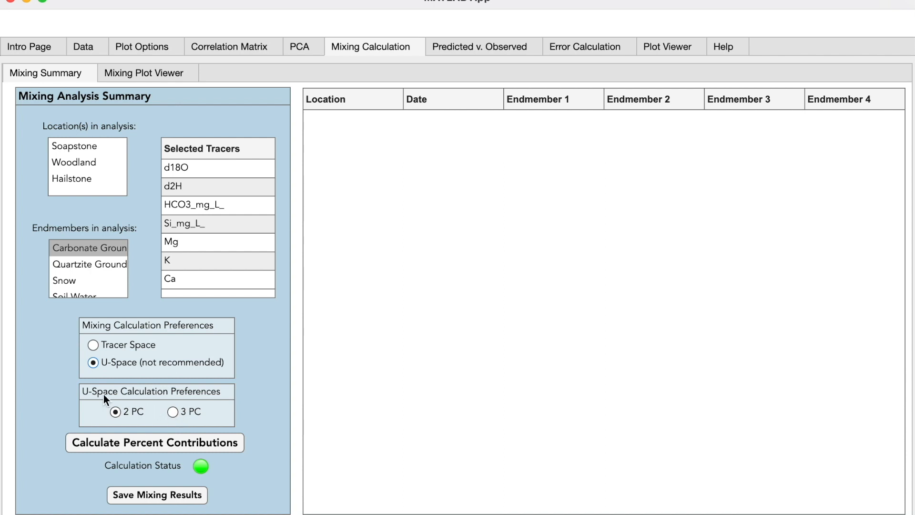
{"action": "left_click", "coordinate": [92, 345]}
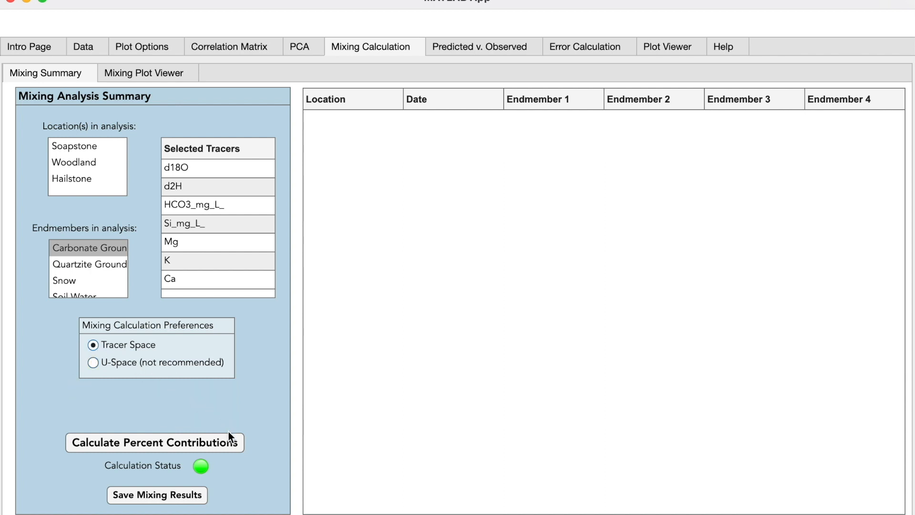
{"action": "left_click", "coordinate": [238, 441]}
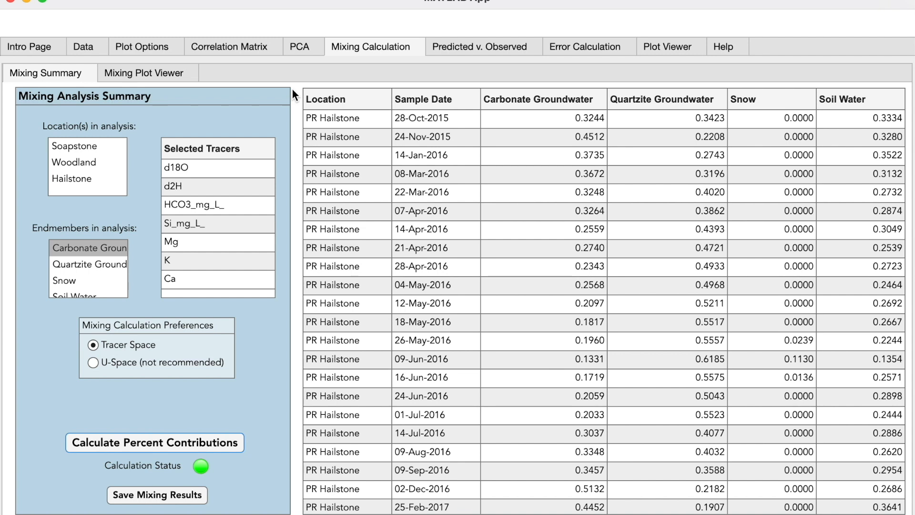
Step: Plot percent contribution over time for the PR Soapstone location in the mixing plot viewer
{"action": "left_click", "coordinate": [187, 74]}
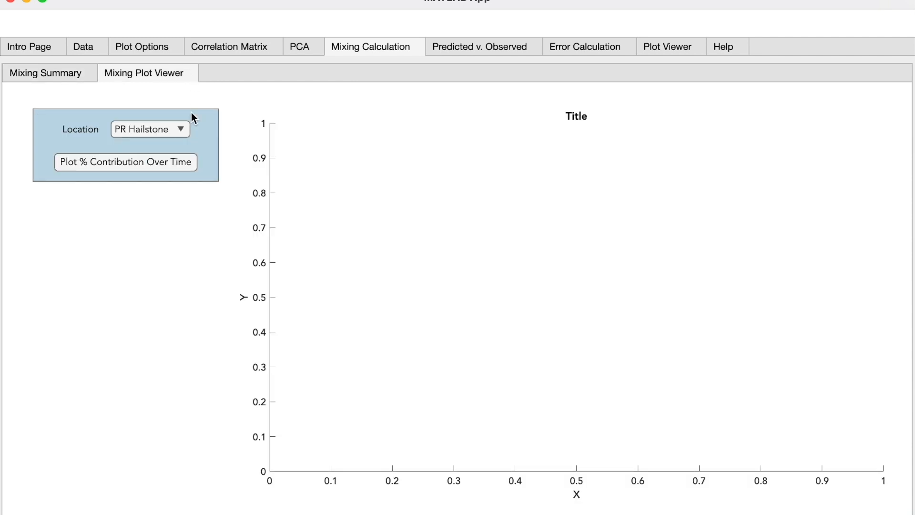
{"action": "left_click", "coordinate": [180, 131]}
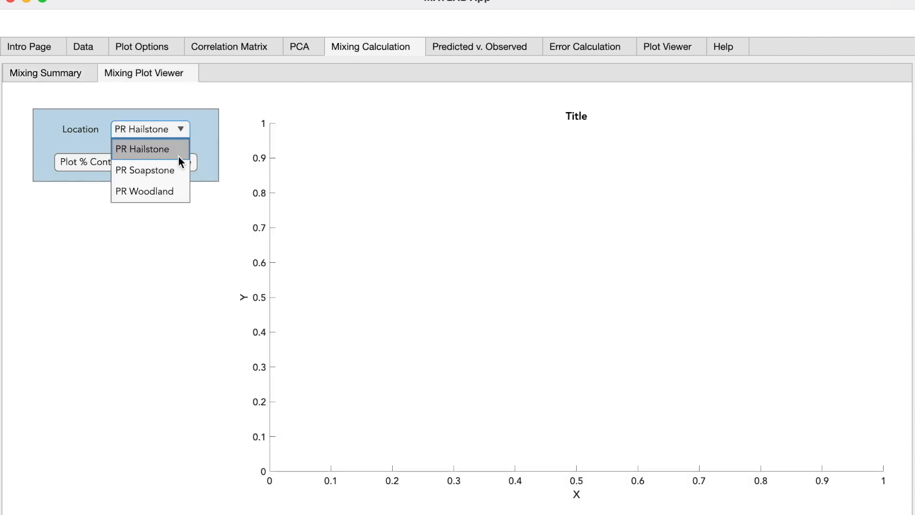
{"action": "left_click", "coordinate": [174, 171]}
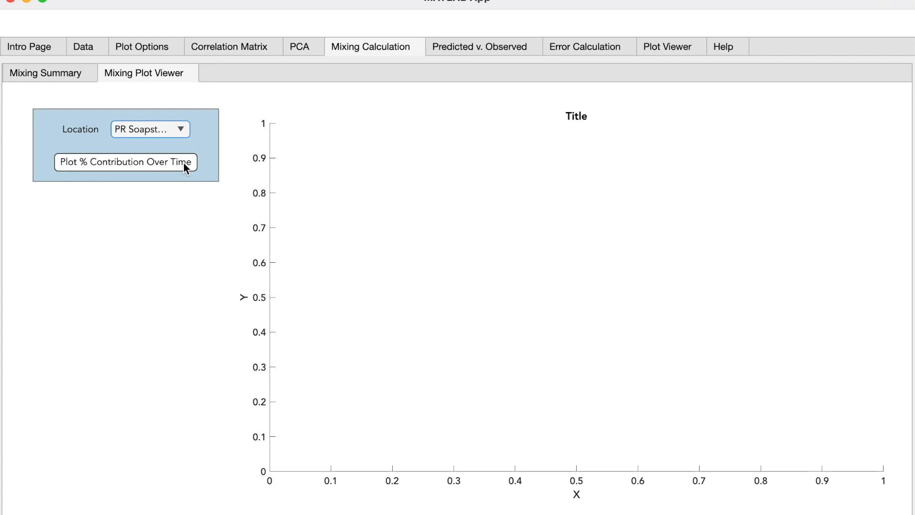
{"action": "left_click", "coordinate": [186, 163]}
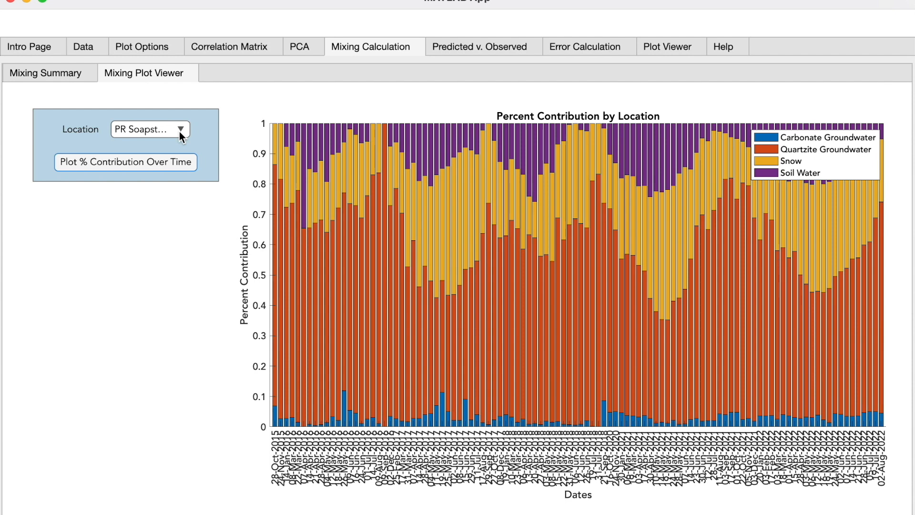
Step: Plot predicted versus observed concentrations for the d2H tracer
{"action": "left_click", "coordinate": [536, 47]}
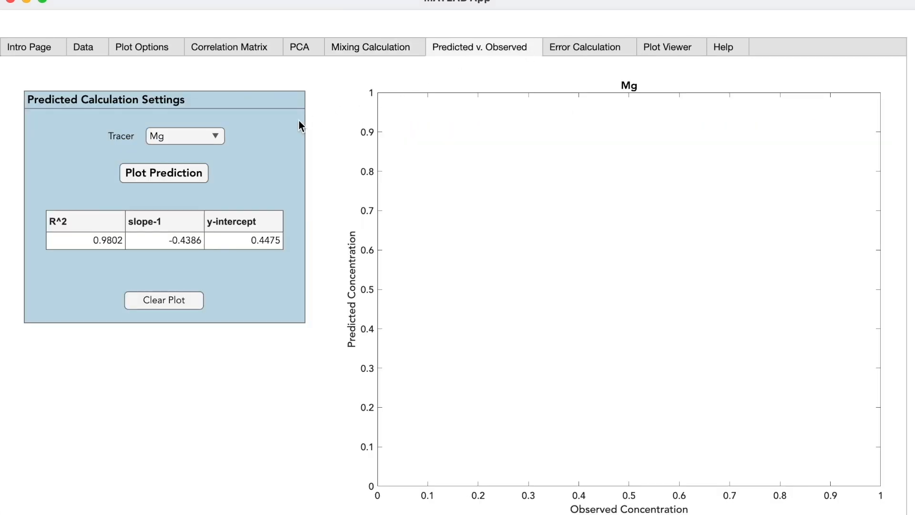
{"action": "left_click", "coordinate": [217, 136]}
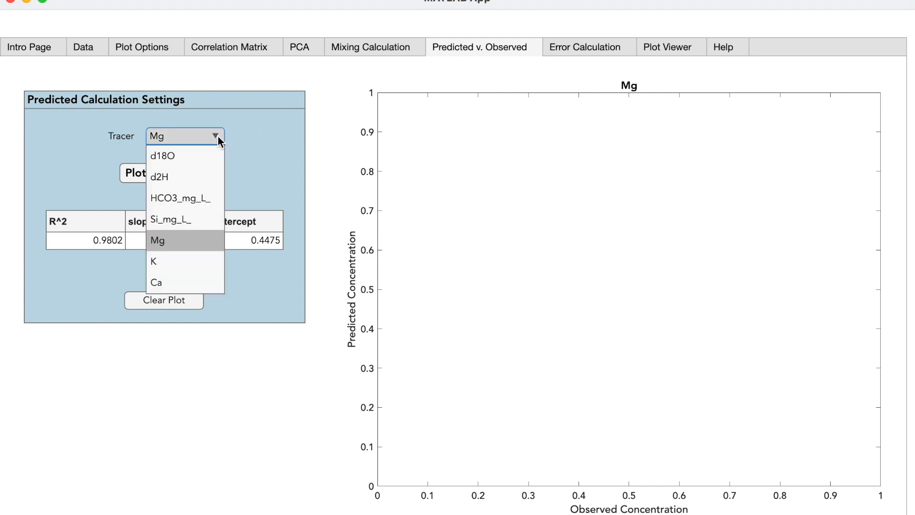
{"action": "left_click", "coordinate": [196, 173]}
{"action": "left_click", "coordinate": [191, 175]}
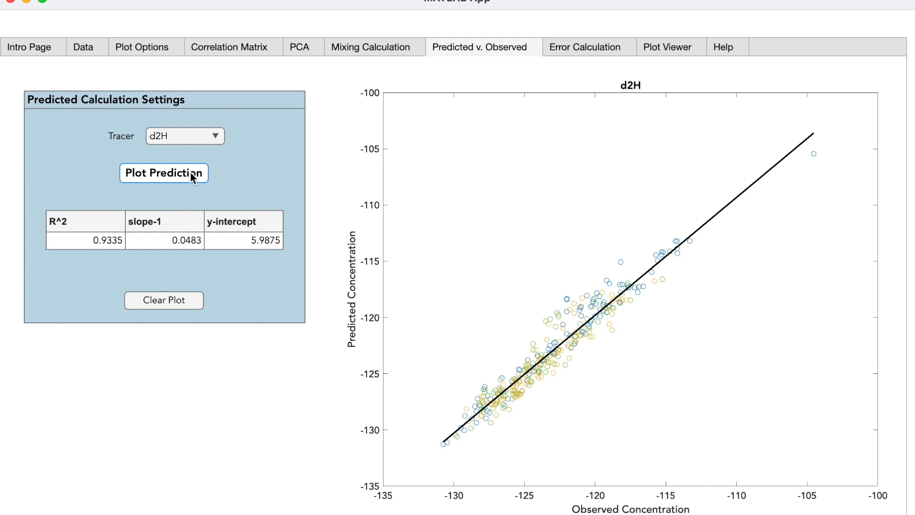
Step: Clear the prediction plot and plot predicted versus observed concentrations for the Mg tracer
{"action": "left_click", "coordinate": [197, 300]}
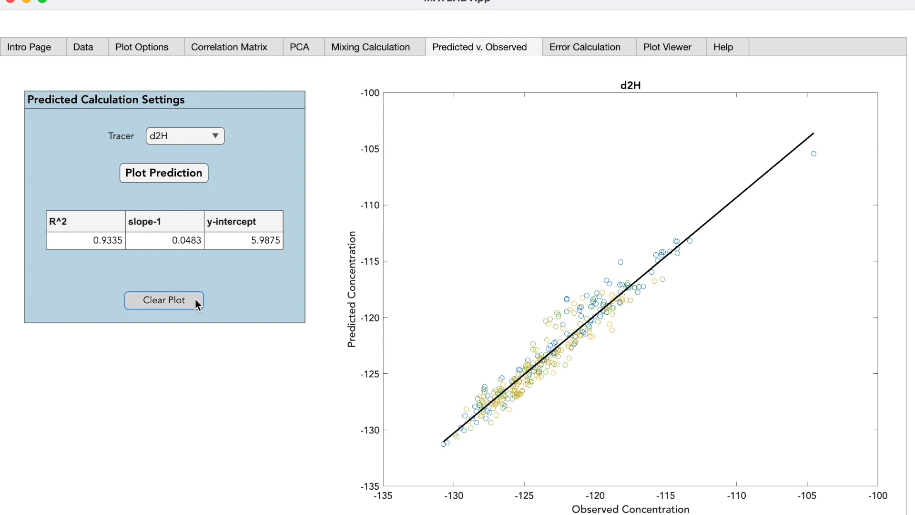
{"action": "left_click", "coordinate": [214, 136]}
{"action": "left_click", "coordinate": [181, 237]}
{"action": "left_click", "coordinate": [185, 181]}
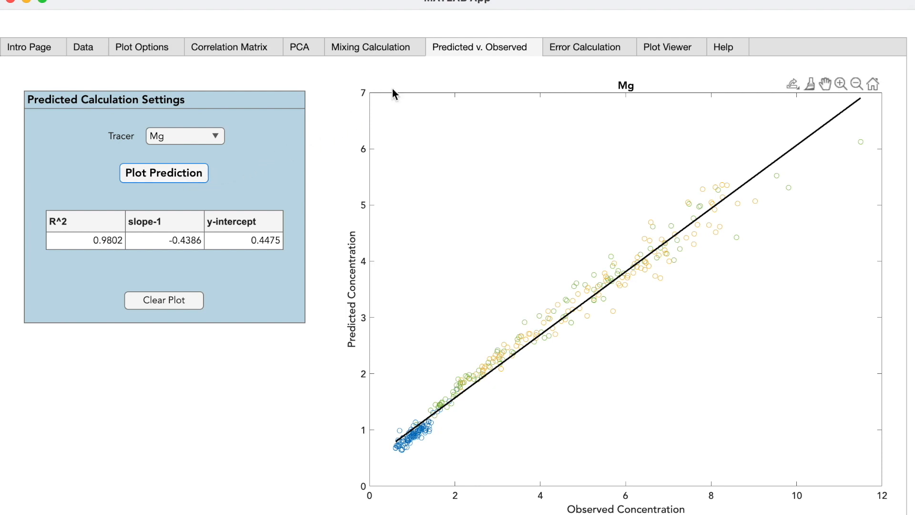
Step: Run the jackknifed percent error calculation
{"action": "left_click", "coordinate": [625, 49]}
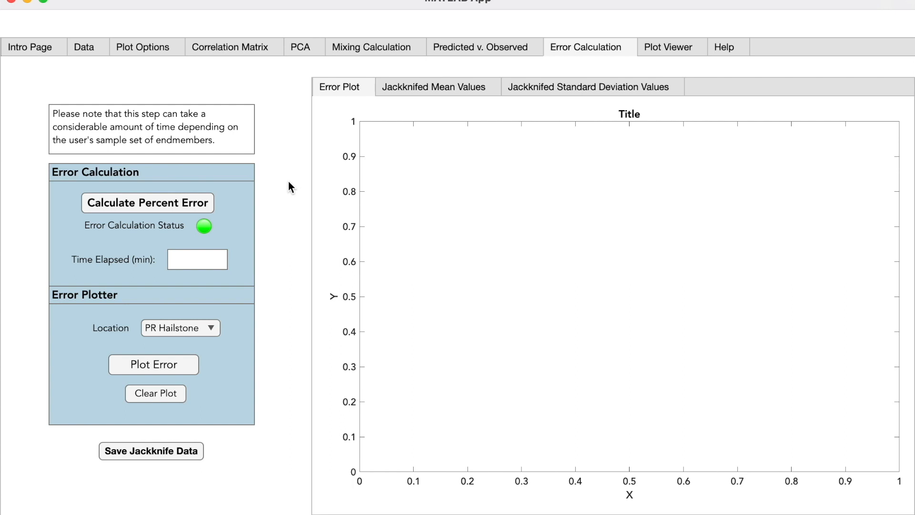
{"action": "left_click", "coordinate": [208, 207]}
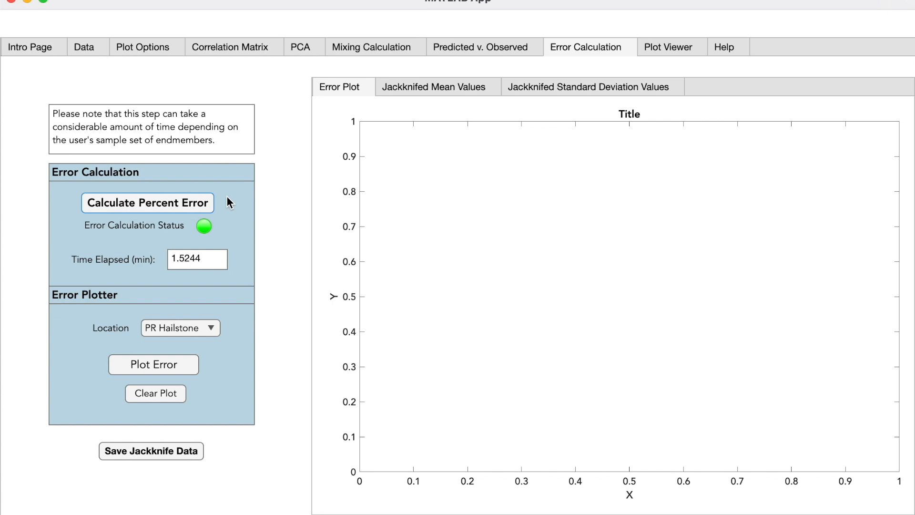
Step: Plot the fractional contribution error for the PR Soapstone location
{"action": "left_click", "coordinate": [210, 328]}
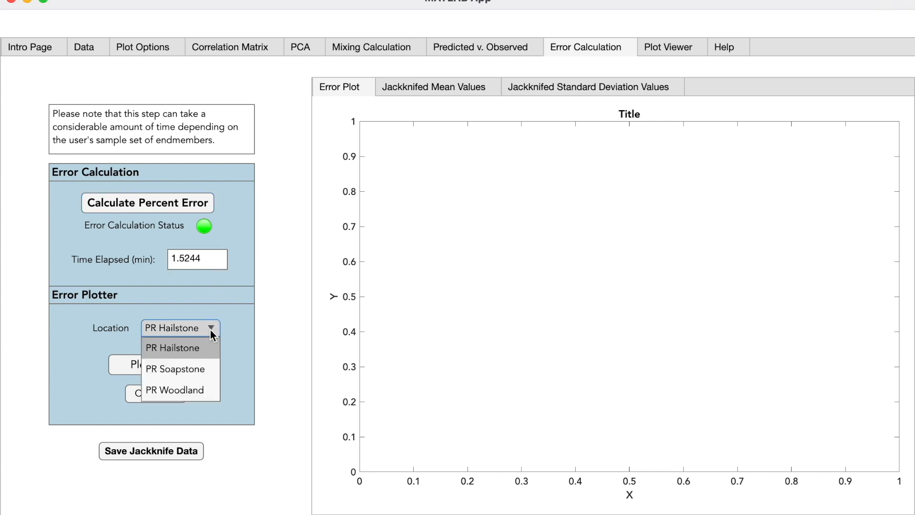
{"action": "left_click", "coordinate": [203, 370]}
{"action": "left_click", "coordinate": [188, 367]}
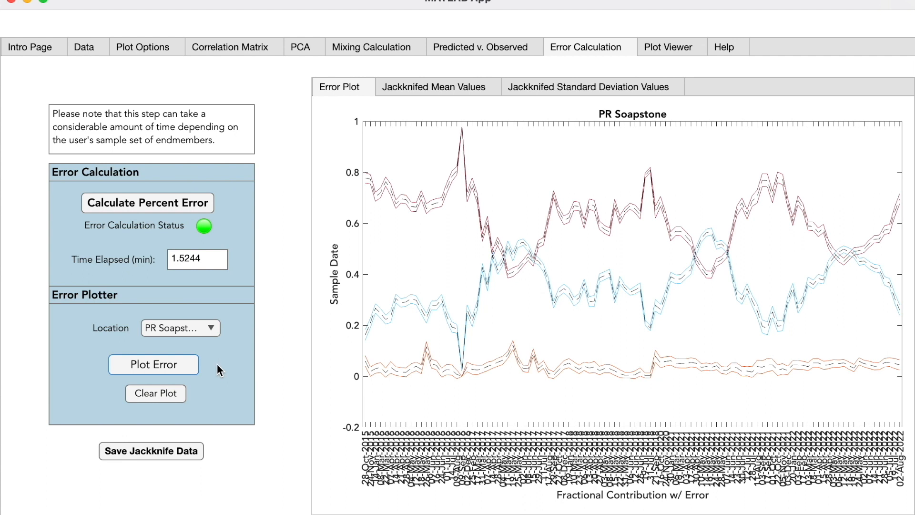
Step: Save the jackknife data under the name ContributionDataError
{"action": "left_click", "coordinate": [200, 454]}
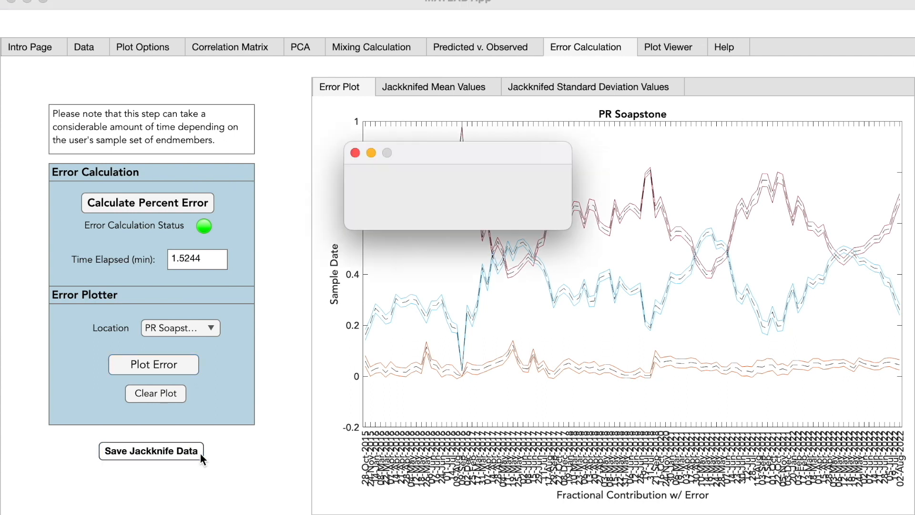
{"action": "type", "text": "ContributionDataError"}
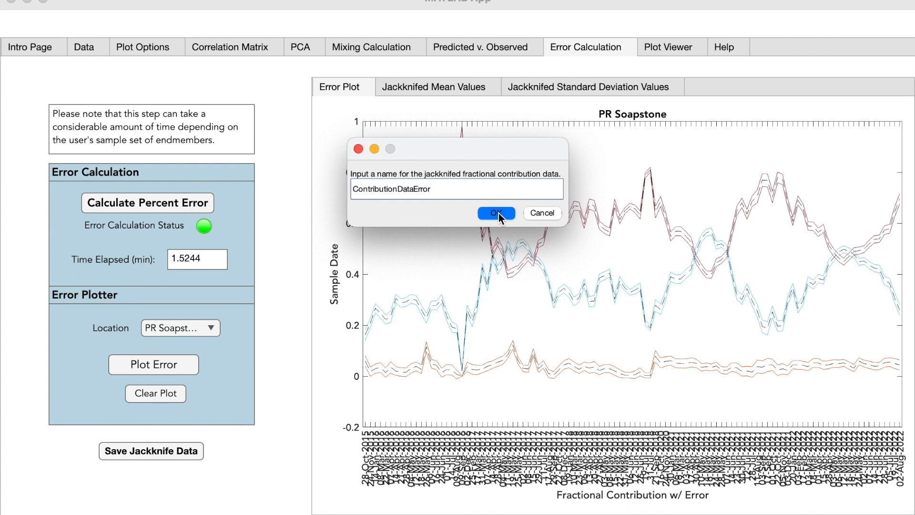
{"action": "left_click", "coordinate": [496, 214]}
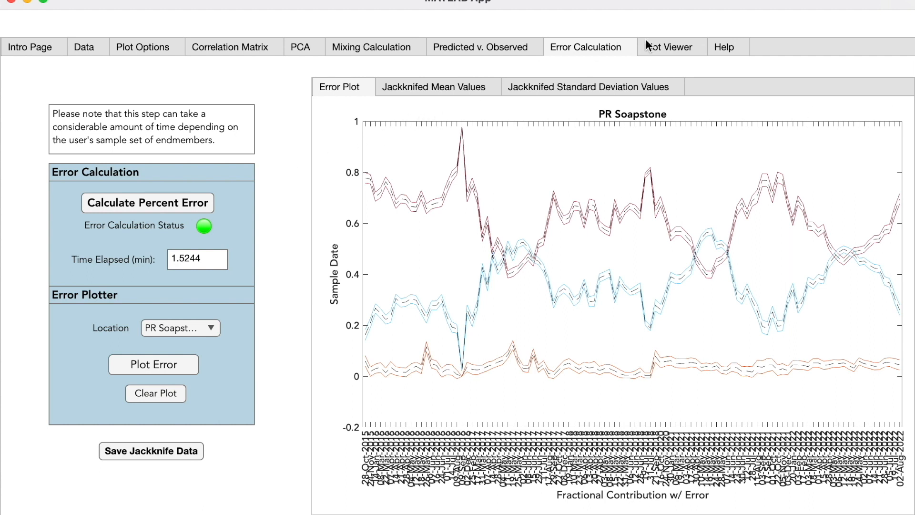
Step: Plot a time series of Mg against SampleDate in the plot viewer
{"action": "left_click", "coordinate": [664, 48]}
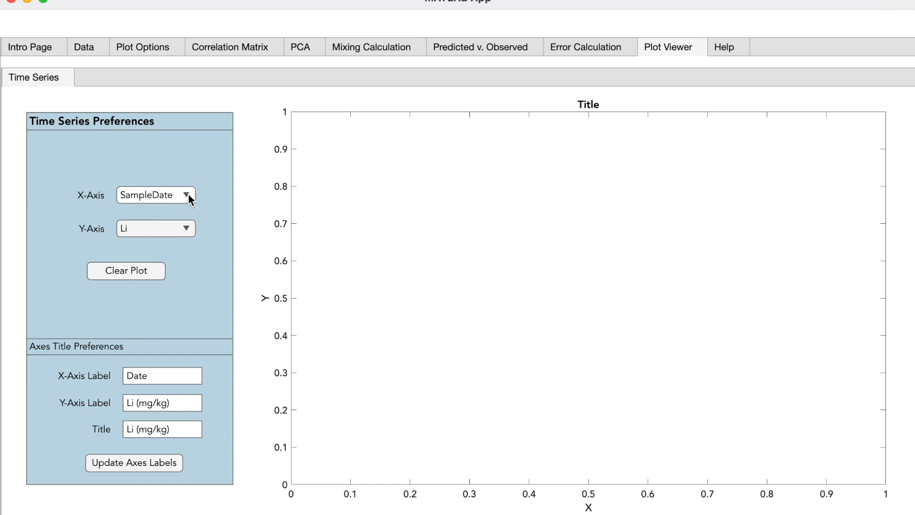
{"action": "left_click", "coordinate": [188, 230]}
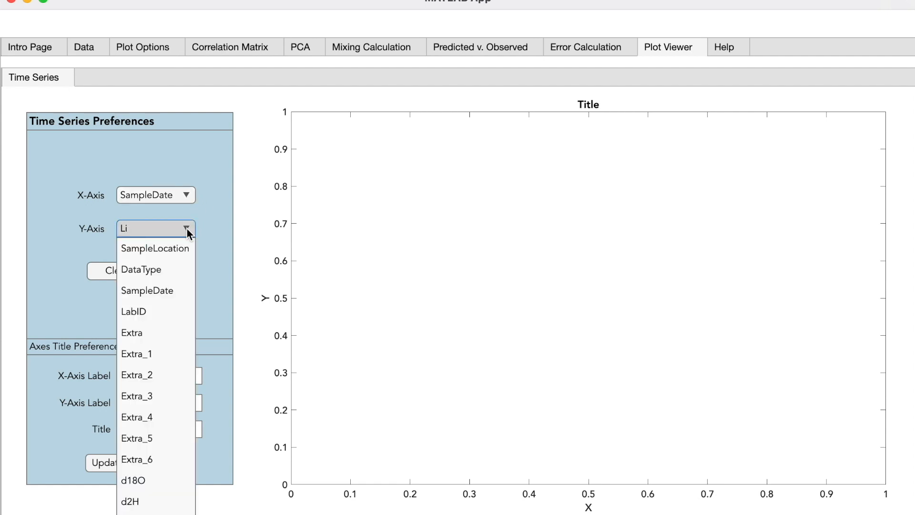
{"action": "scroll", "coordinate": [174, 350], "scroll_direction": "down", "scroll_amount": 10}
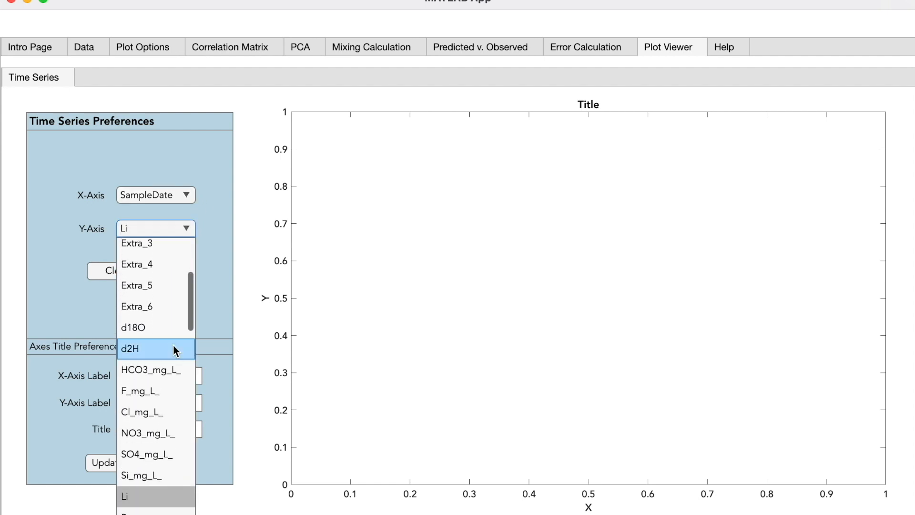
{"action": "scroll", "coordinate": [173, 345], "scroll_direction": "down", "scroll_amount": 5}
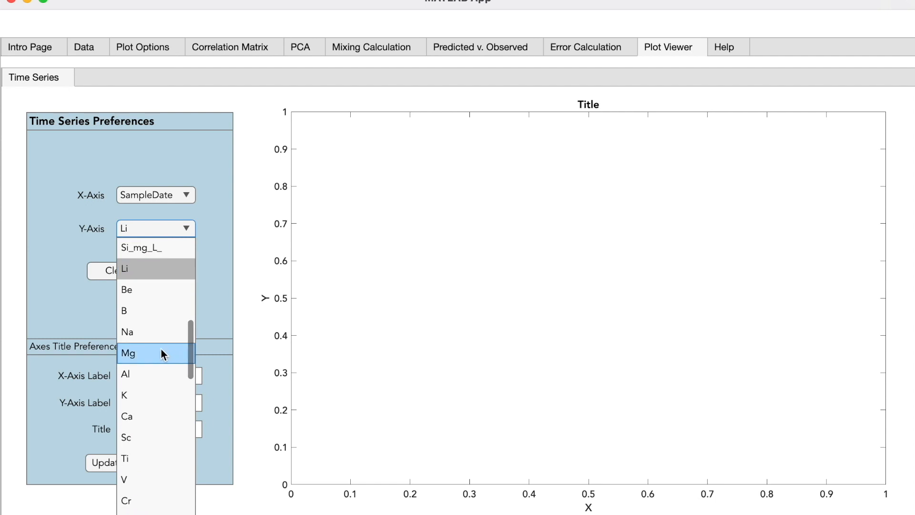
{"action": "left_click", "coordinate": [162, 348]}
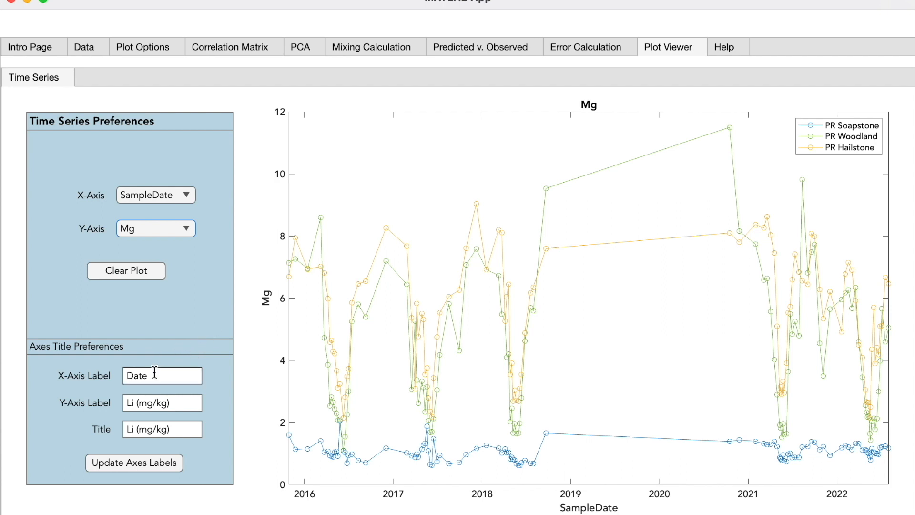
Step: Change the Y-axis label and title to Mg (mg/kg) and update the axes labels
{"action": "double_click", "coordinate": [131, 403]}
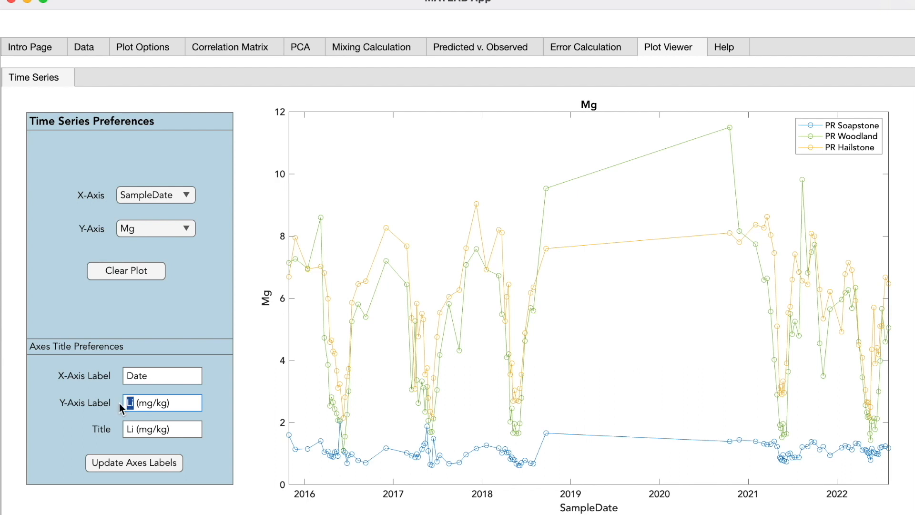
{"action": "type", "text": "Mg"}
{"action": "double_click", "coordinate": [130, 429]}
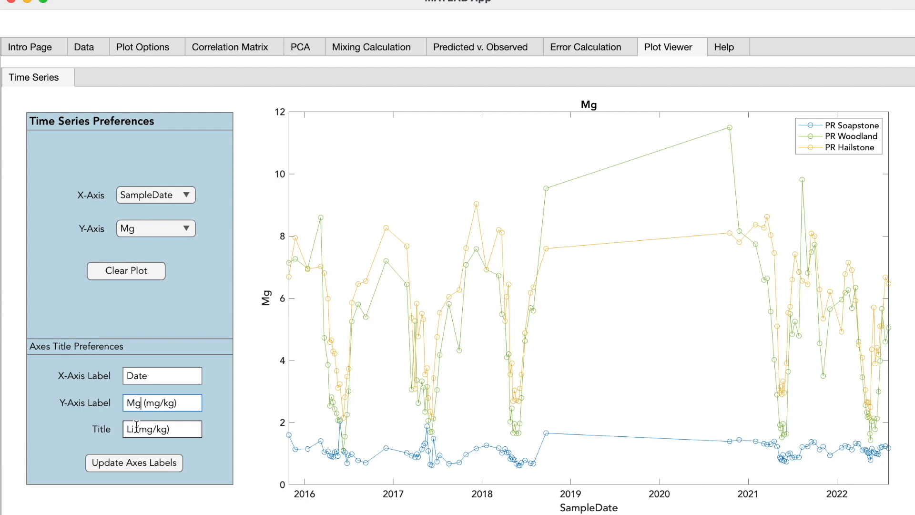
{"action": "type", "text": "Mg"}
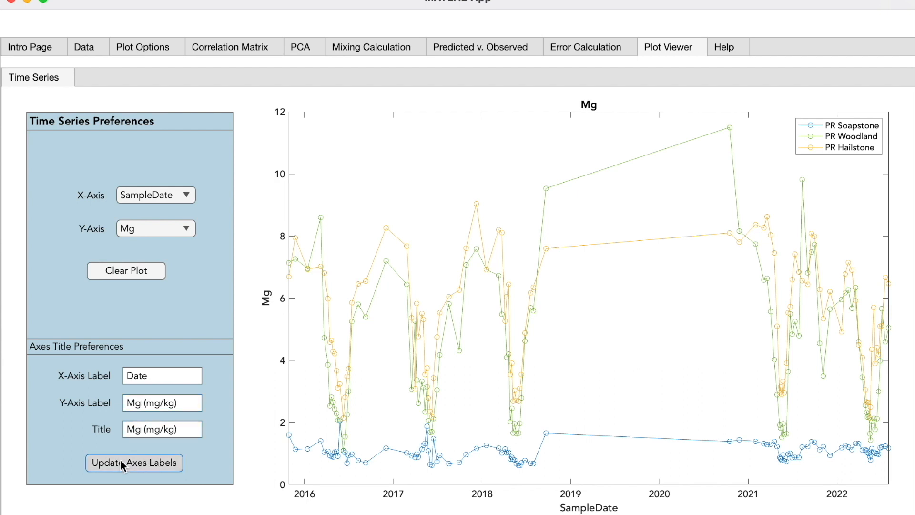
{"action": "left_click", "coordinate": [122, 461]}
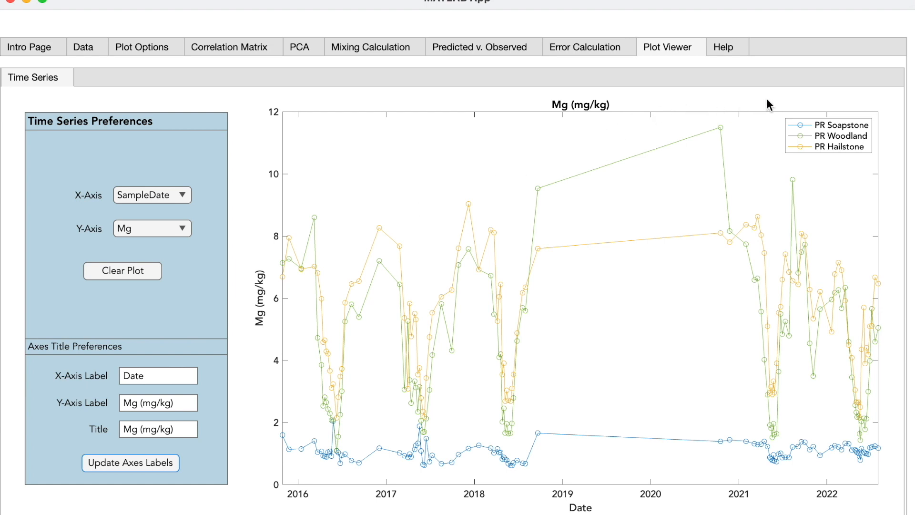
Step: Export the time series plot as an image named GraphTimeSeries.png
{"action": "mouse_move", "coordinate": [791, 104]}
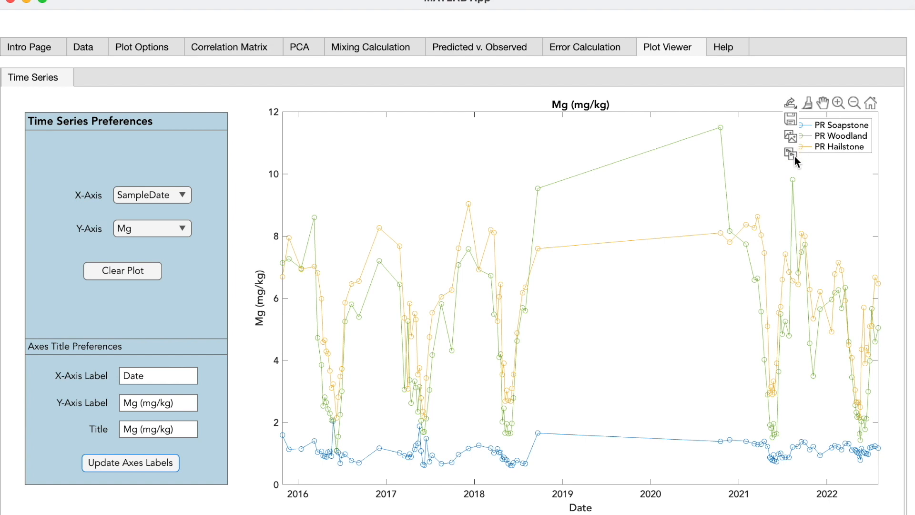
{"action": "left_click", "coordinate": [793, 117]}
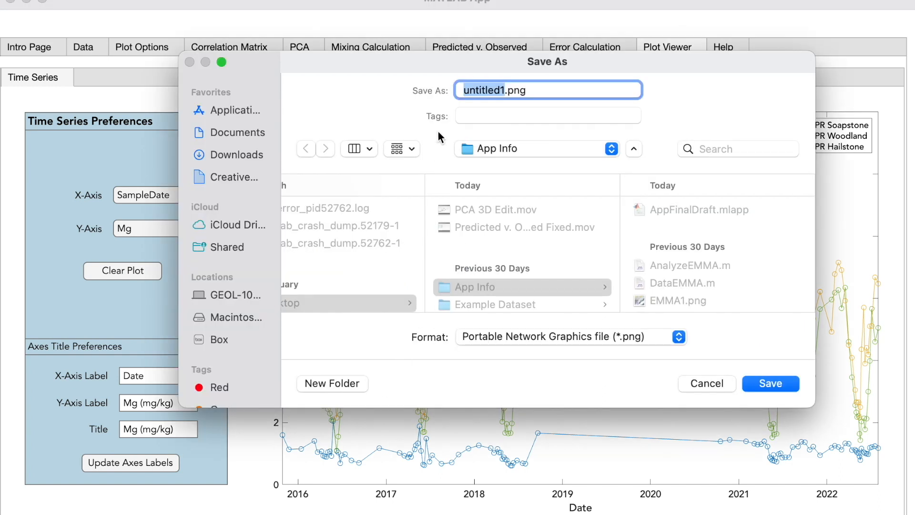
{"action": "type", "text": "Graph"}
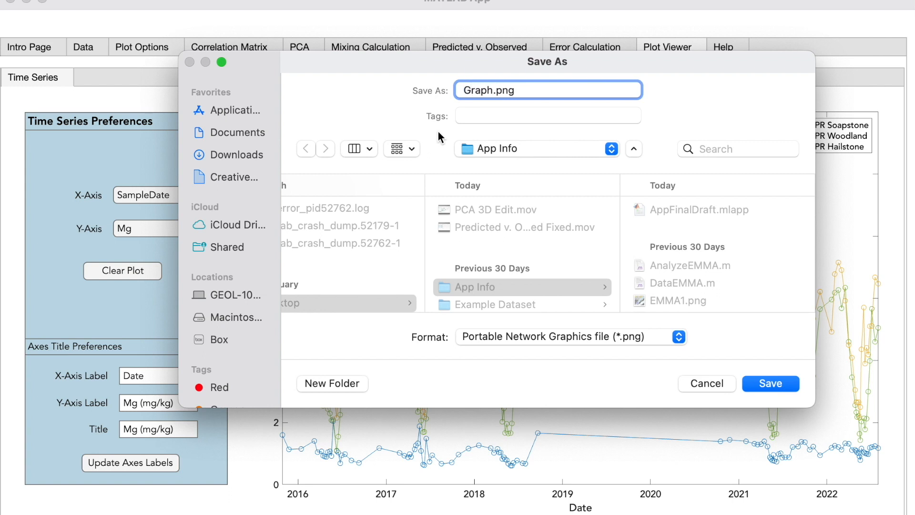
{"action": "type", "text": "TimeSeries"}
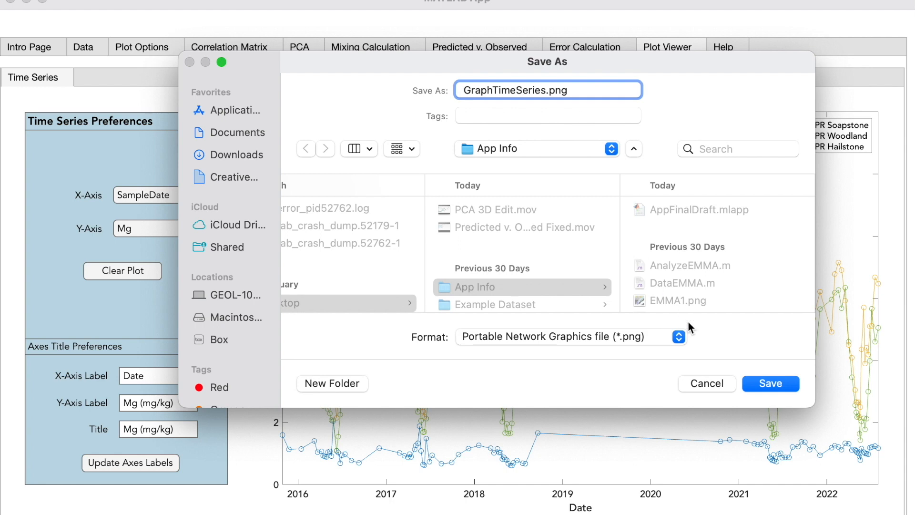
{"action": "left_click", "coordinate": [766, 384]}
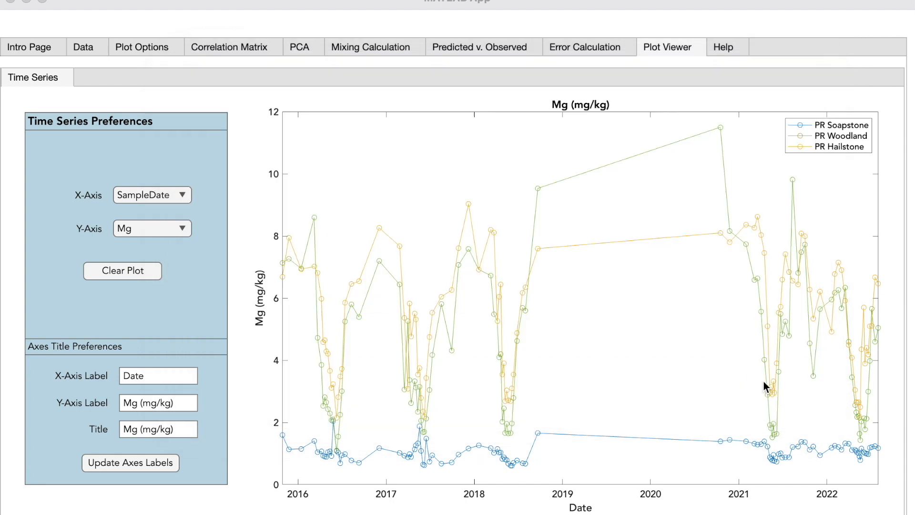